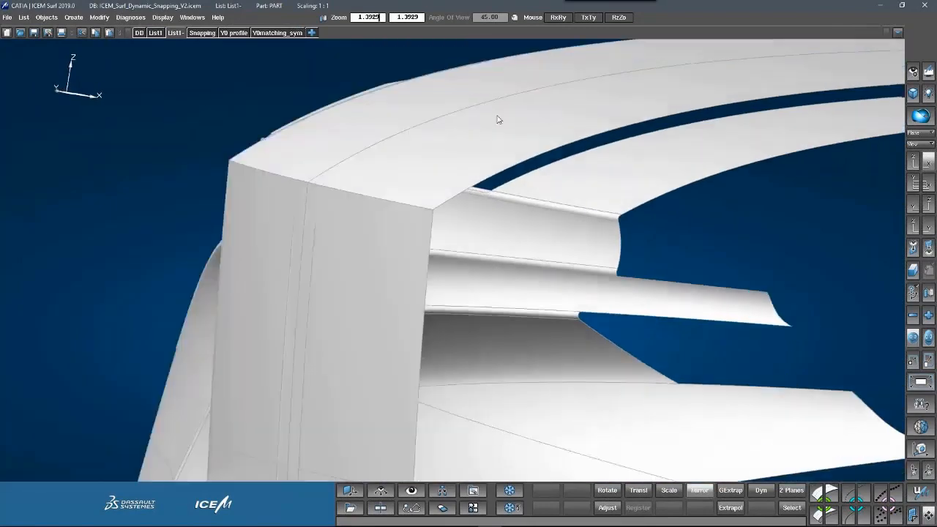
Start a blend surface and pick the two connecting edges in wireframe view.
left_click_drag(487, 237, 477, 243)
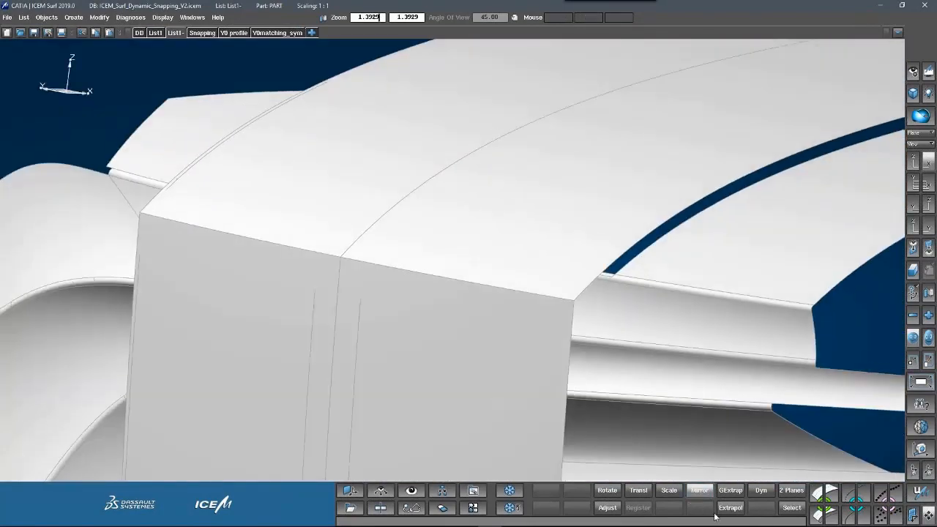
left_click(817, 494)
left_click(607, 507)
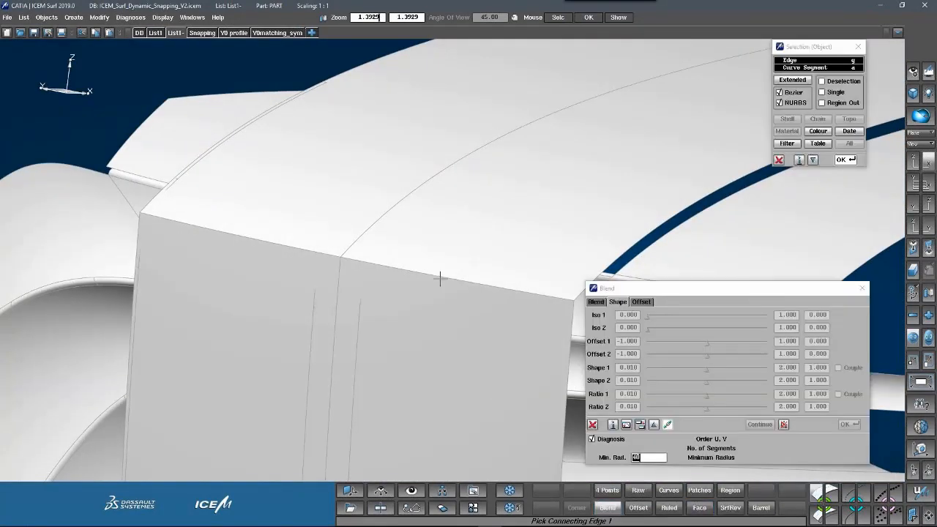
key("F5")
mouse_move(440, 279)
middle_mouse_down()
mouse_move(395, 275)
mouse_move(422, 232)
mouse_move(459, 228)
middle_mouse_up()
left_click(461, 228)
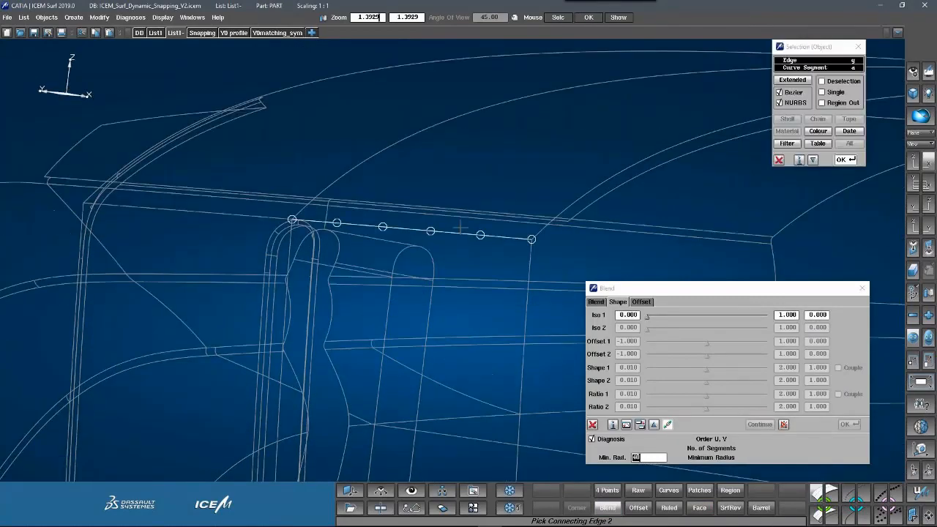
left_click(481, 234)
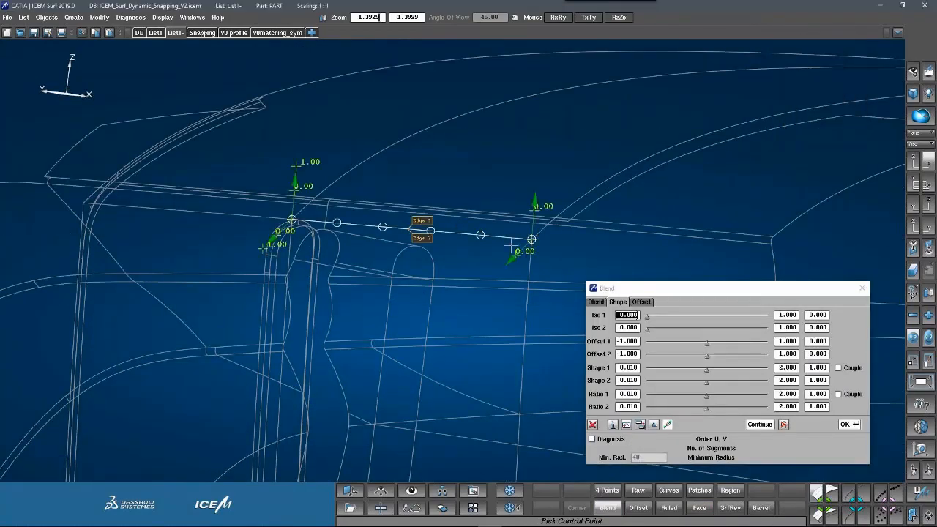
Pull the blend's lower edge into shape and turn on curvature diagnosis with minimum radius 40.
middle_click_drag(511, 245, 482, 246)
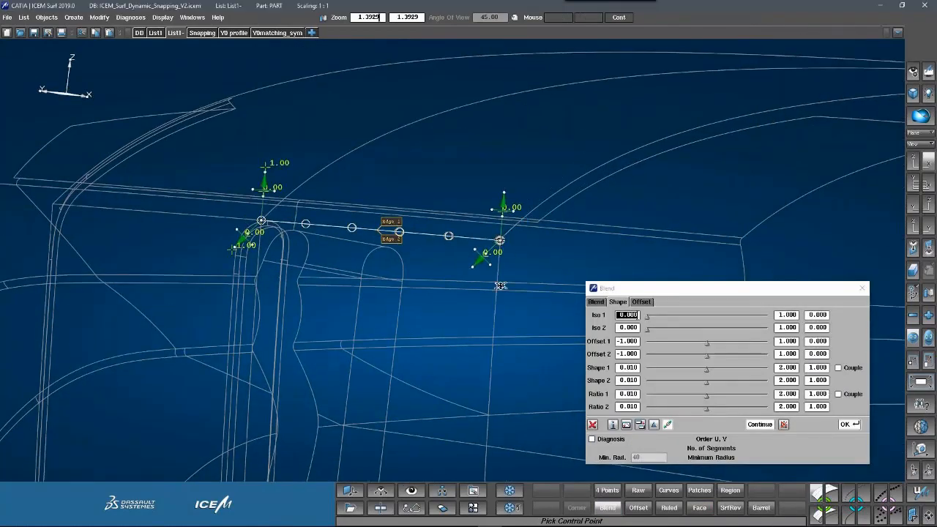
left_click_drag(500, 285, 495, 352)
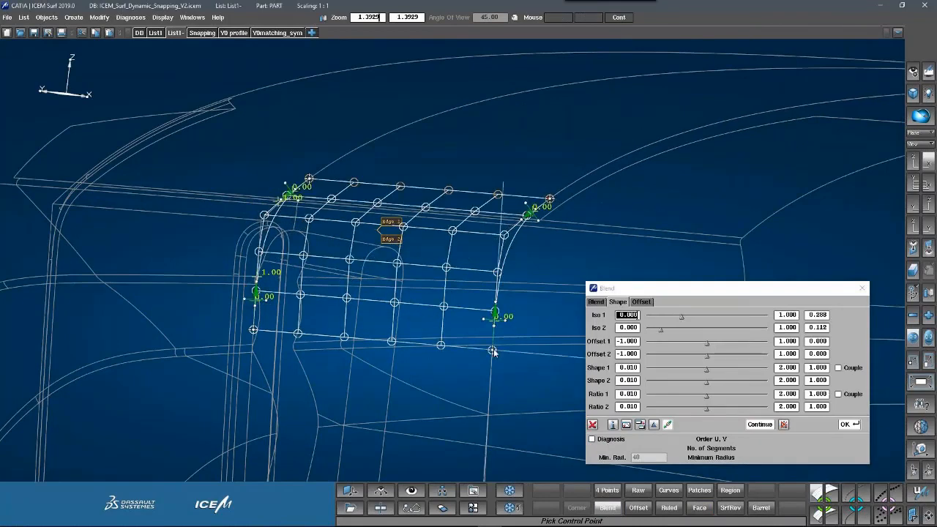
middle_click_drag(525, 353, 476, 359)
left_click_drag(447, 372, 447, 351)
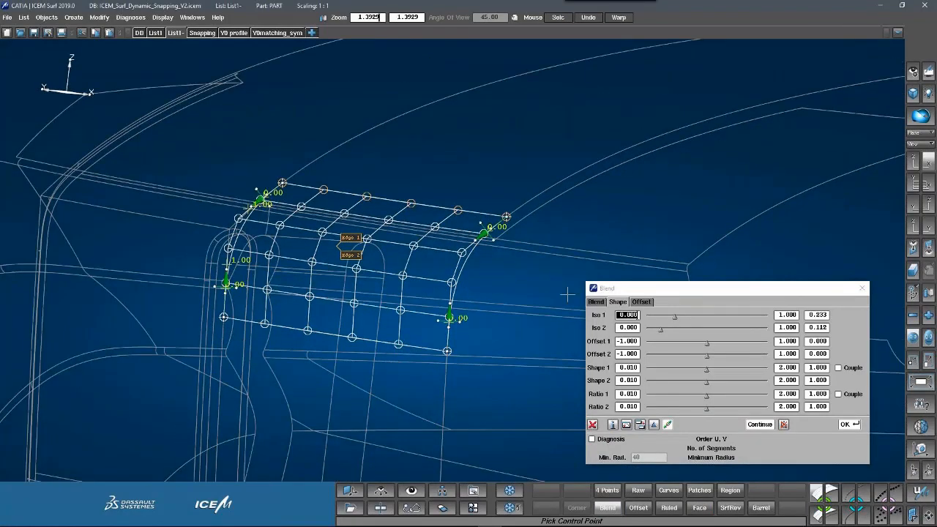
left_click(602, 440)
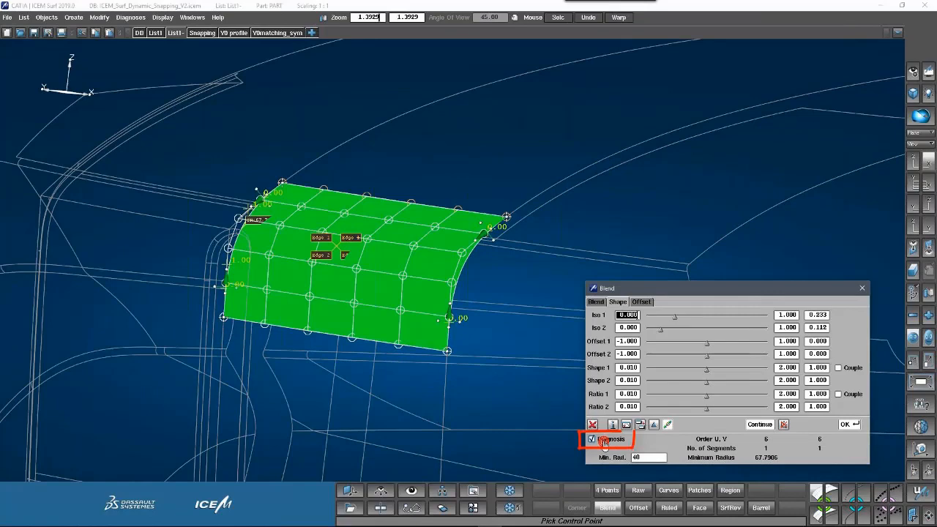
left_click_drag(447, 351, 450, 320)
left_click_drag(506, 216, 480, 241)
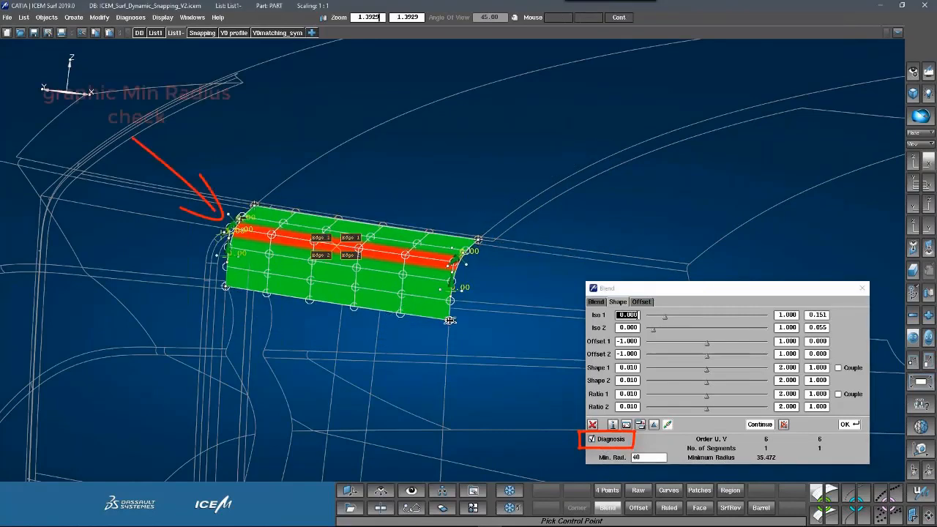
left_click_drag(449, 320, 450, 306)
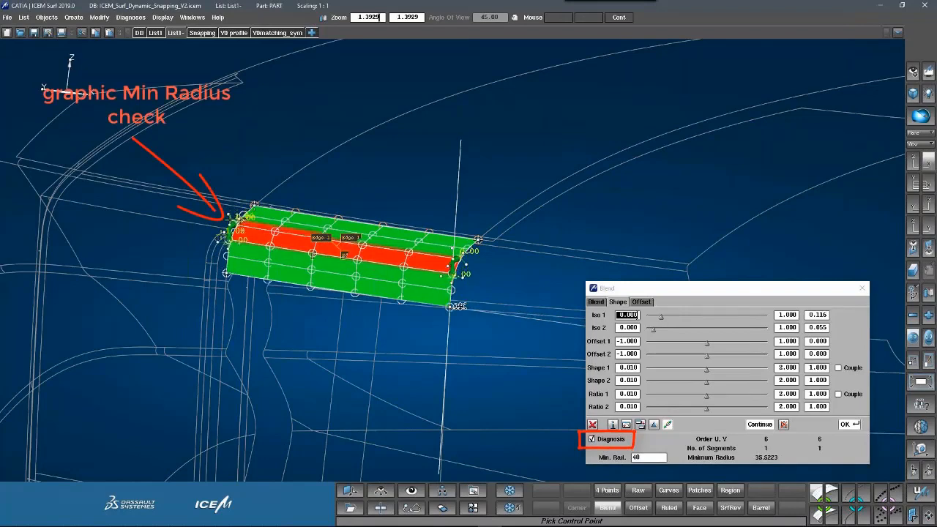
Adjust the blend corners until the patch is fully green at minimum radius 40.8119.
right_click(477, 241)
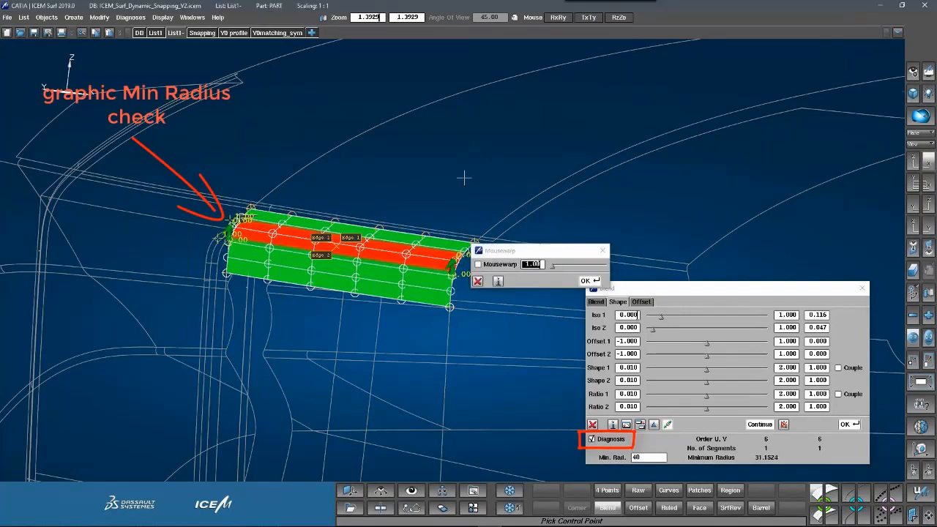
mouse_move(464, 177)
left_mouse_down("ctrl+shift")
mouse_move(464, 195)
mouse_move(473, 195)
left_mouse_up("ctrl+shift")
right_click_drag(473, 195, 464, 220, "ctrl+shift")
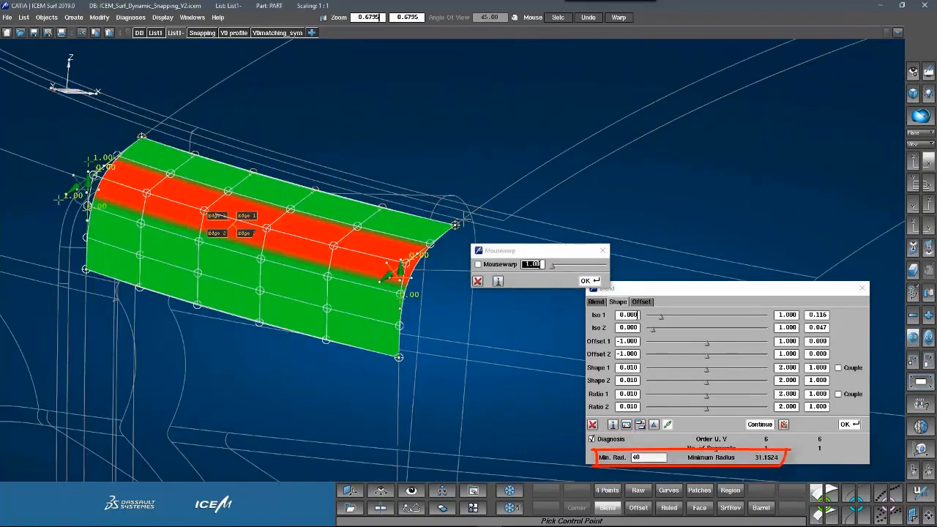
key("F5")
mouse_move(461, 223)
left_mouse_down("ctrl+shift")
mouse_move(386, 245)
mouse_move(357, 234)
mouse_move(375, 228)
left_mouse_up("ctrl+shift")
mouse_move(376, 226)
left_mouse_down()
mouse_move(408, 208)
mouse_move(325, 225)
mouse_move(419, 187)
left_mouse_up()
key("F5")
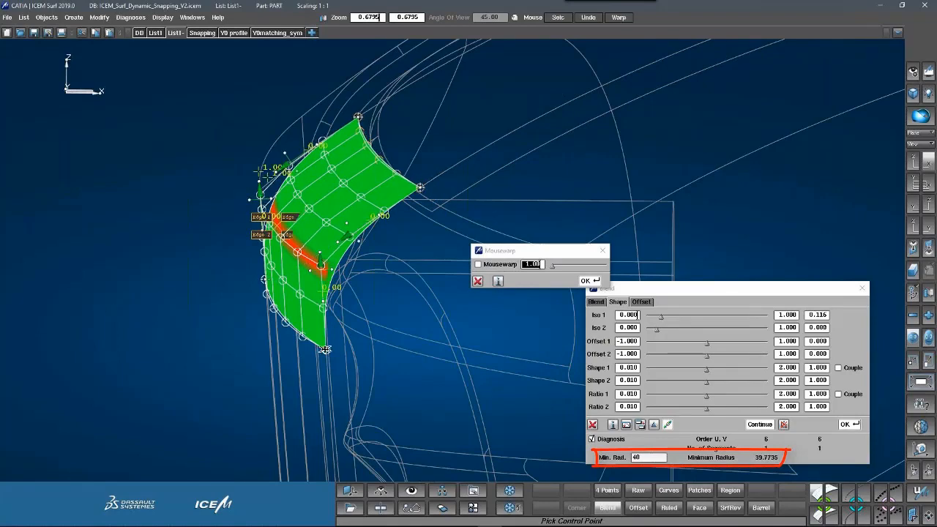
left_click_drag(326, 351, 326, 353)
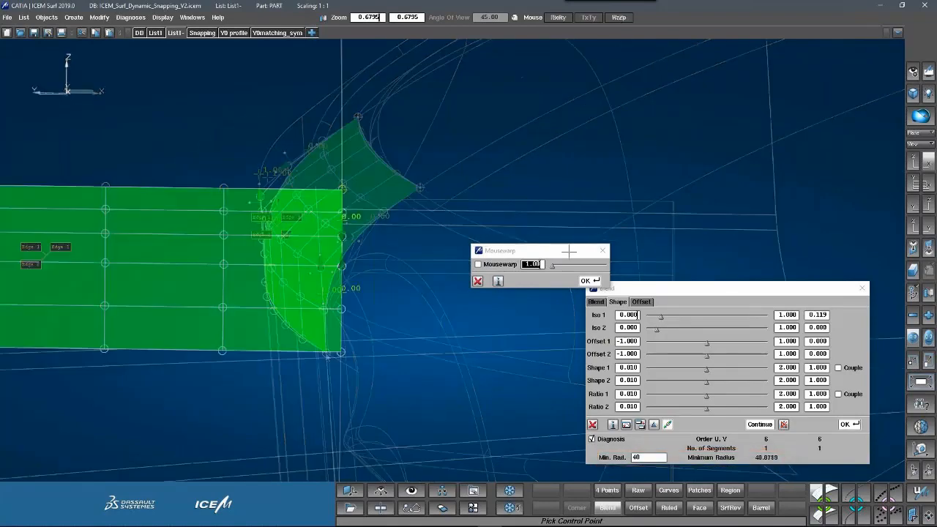
left_click_drag(569, 248, 337, 293, "ctrl+shift")
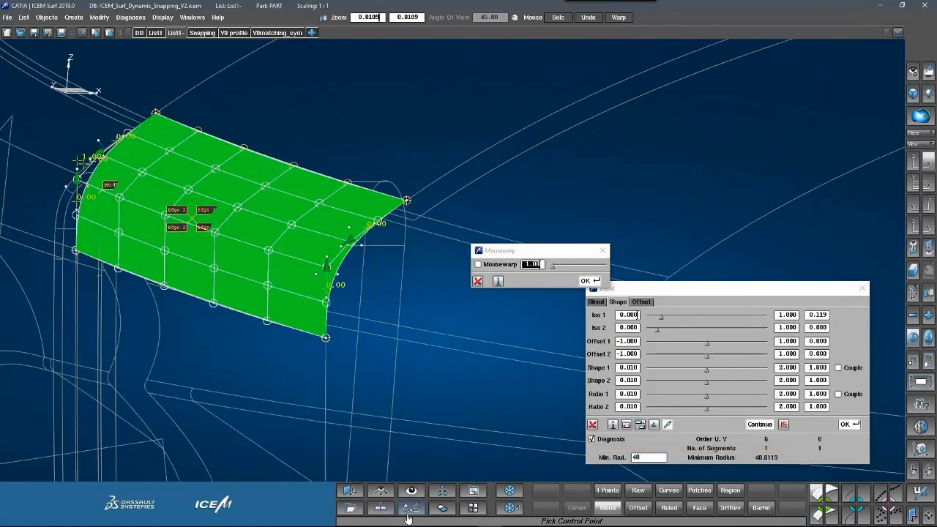
Show curvature sections on the large body surface.
left_click(388, 510)
left_click(267, 115)
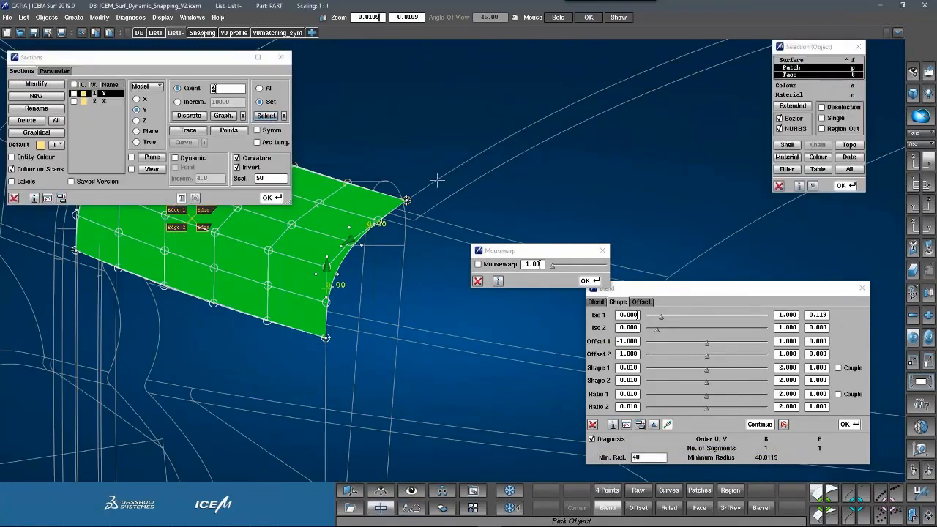
left_click(333, 377)
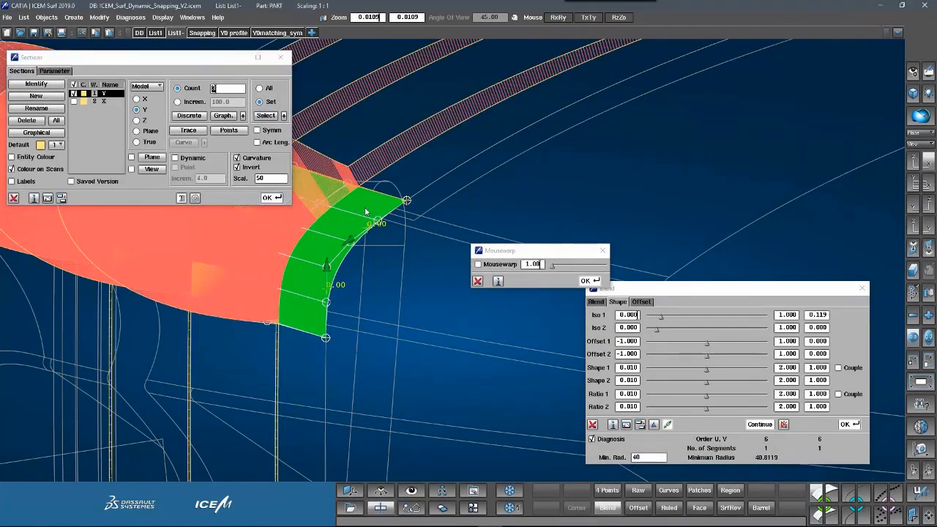
right_click_drag(365, 212, 387, 268, "ctrl+shift")
middle_click_drag(387, 268, 359, 320, "ctrl+shift")
left_click(14, 198)
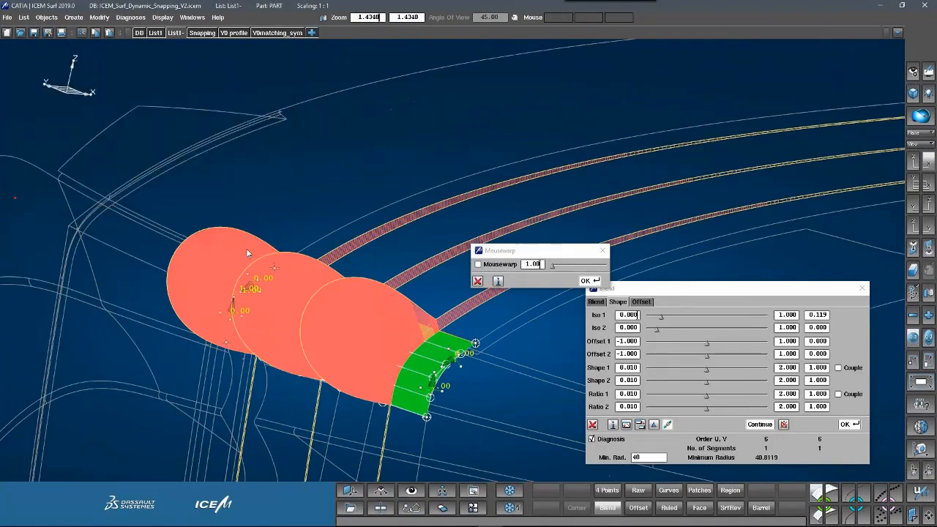
mouse_move(318, 264)
left_mouse_down("ctrl+shift")
mouse_move(299, 273)
mouse_move(326, 247)
mouse_move(294, 201)
mouse_move(277, 196)
left_mouse_up("ctrl+shift")
Turn off the blend diagnosis and set the second offset range to -3 to 3.
left_click(592, 439)
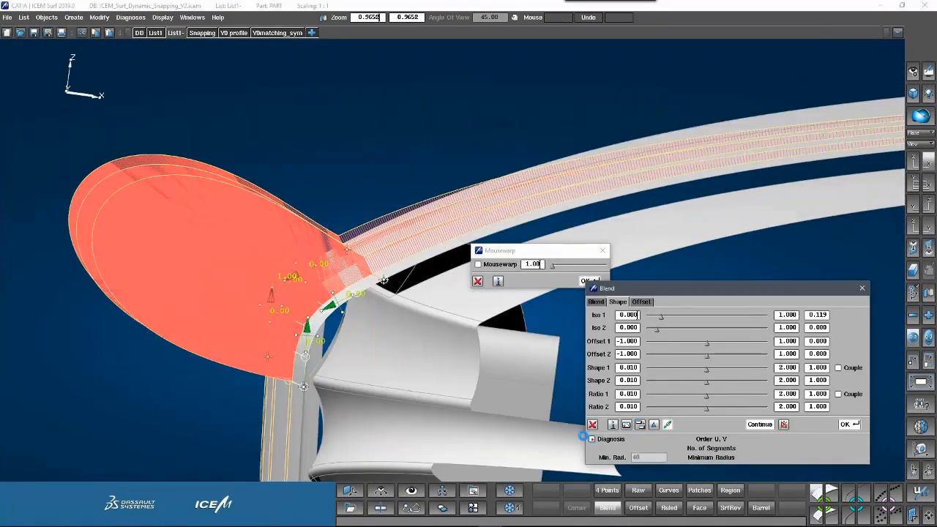
left_click_drag(382, 279, 389, 255, "ctrl+shift")
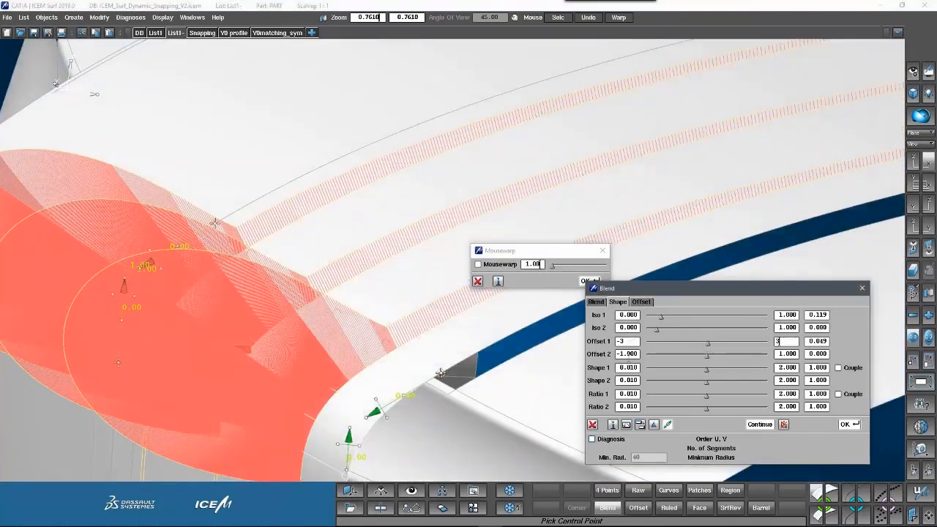
left_click_drag(618, 354, 651, 354)
type("-3")
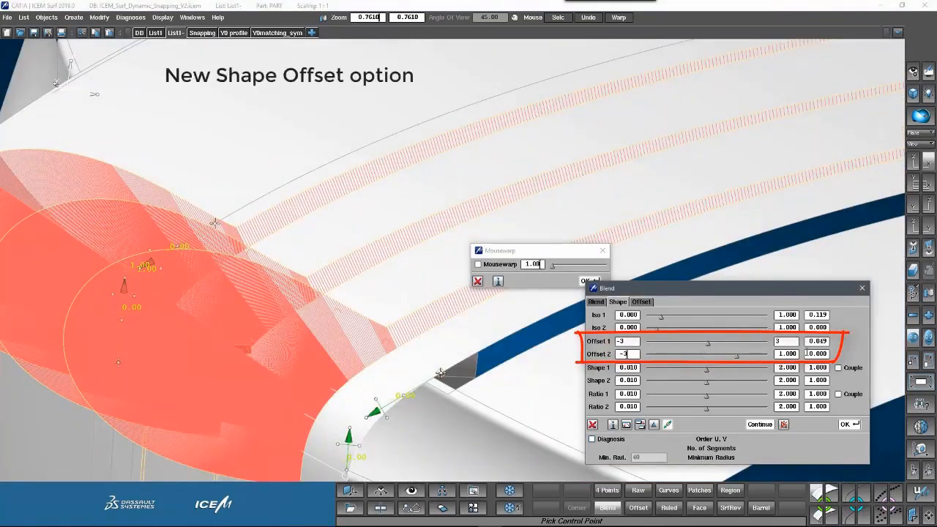
key("Tab")
type("3")
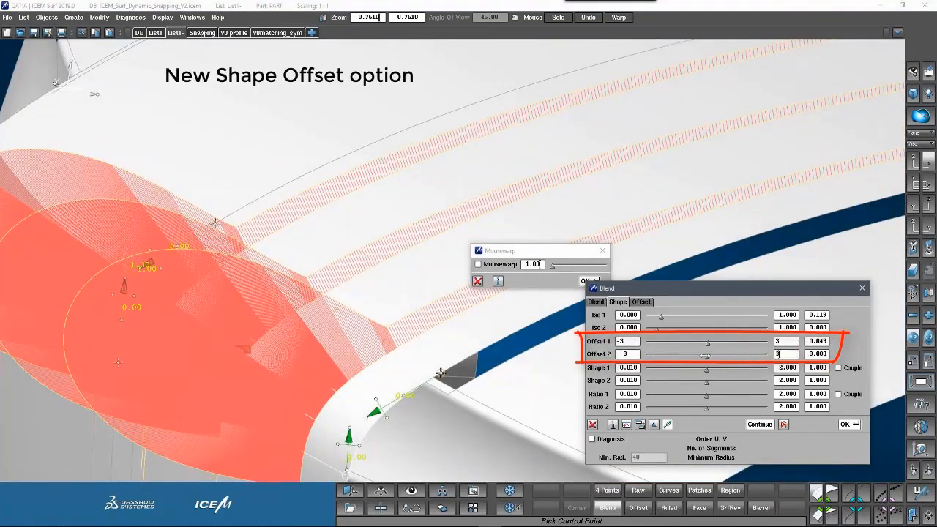
Drag the second offset to -1.634 to reshape the blend.
left_click_drag(704, 356, 675, 355)
right_click_drag(235, 189, 235, 171, "ctrl")
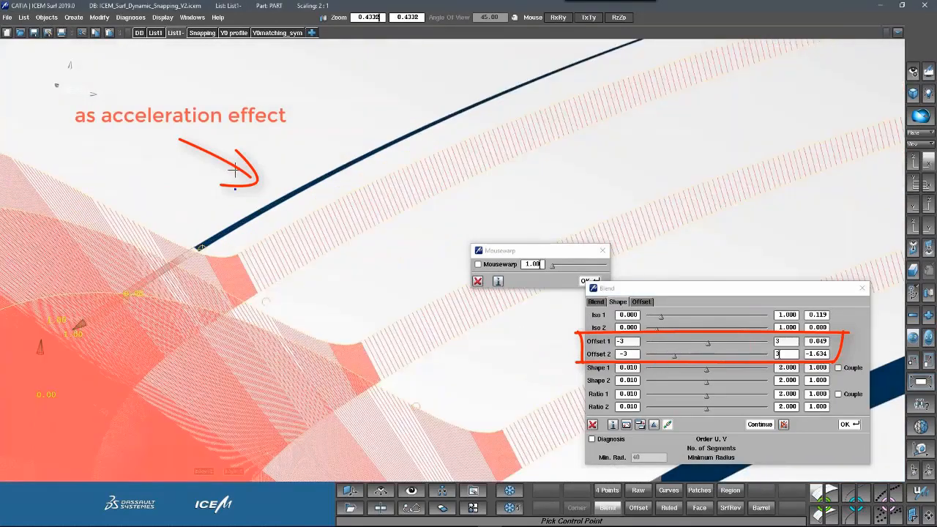
left_click_drag(235, 171, 259, 261, "ctrl")
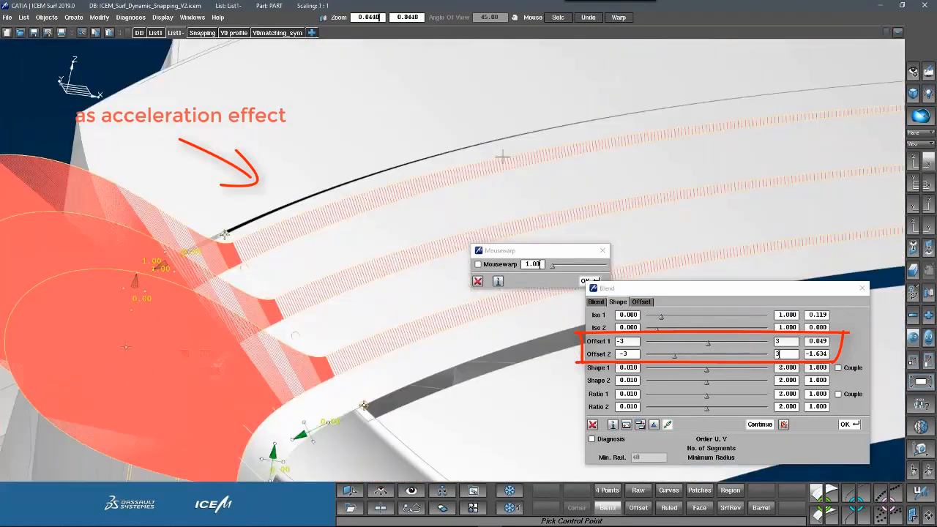
left_click_drag(260, 224, 245, 208, "ctrl")
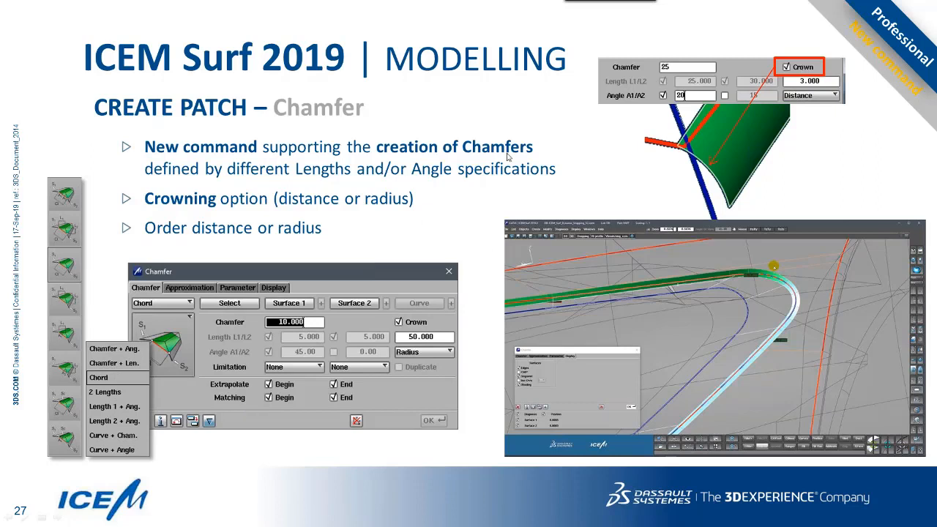
Leave the chamfer slide and return to ICEM Surf showing the 04-match-y0 demo model.
key("alt+Tab")
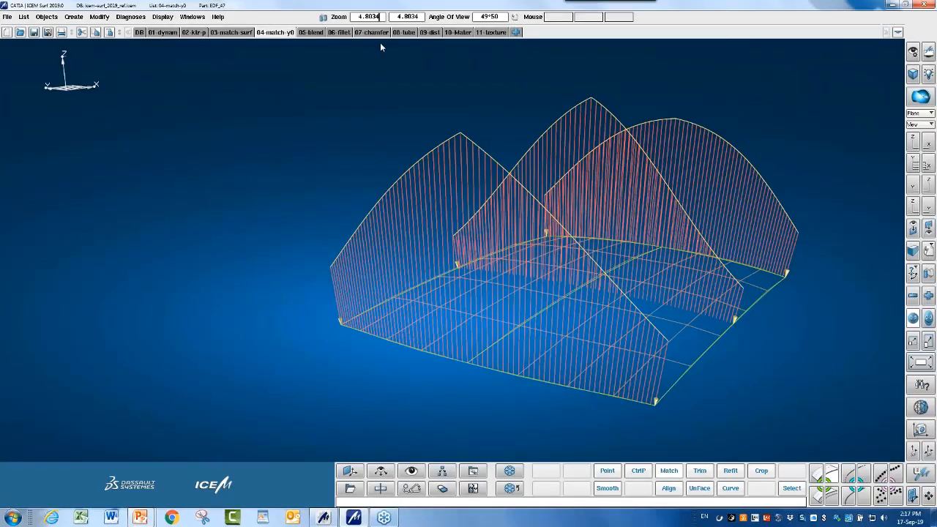
Switch to the 07-chamfer tub model, view it from above, and start a chamfer.
left_click(375, 33)
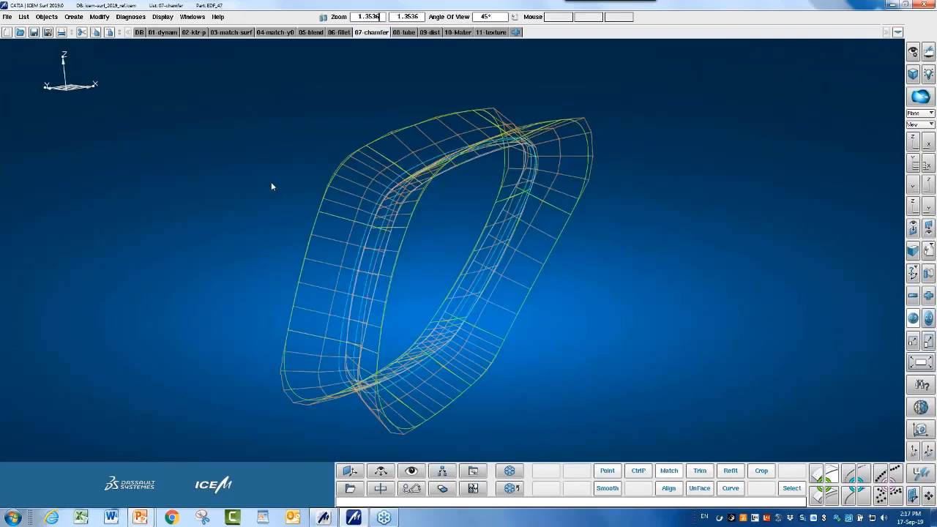
mouse_move(403, 266)
left_mouse_down("ctrl+shift")
mouse_move(362, 369)
mouse_move(374, 403)
left_mouse_up("ctrl+shift")
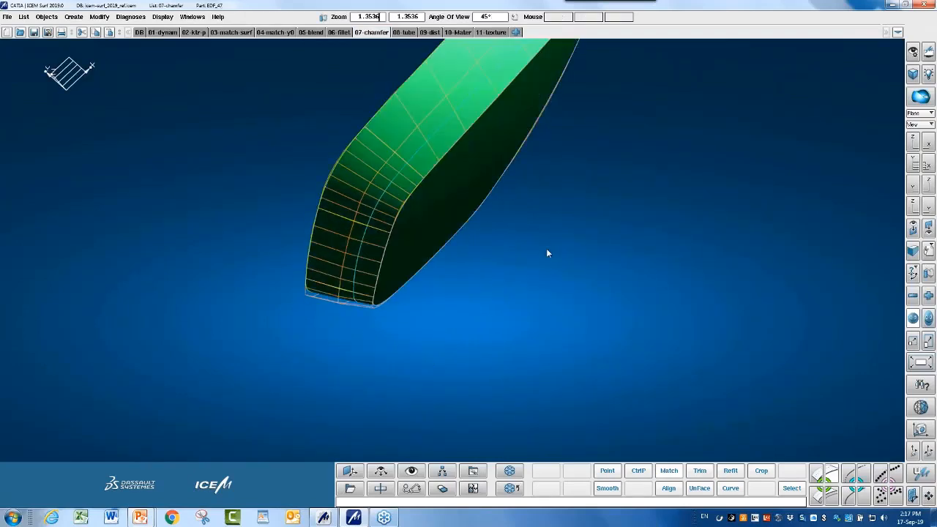
mouse_move(546, 253)
left_mouse_down("ctrl+shift")
mouse_move(504, 234)
mouse_move(500, 327)
mouse_move(563, 443)
mouse_move(436, 298)
mouse_move(454, 331)
mouse_move(477, 288)
mouse_move(438, 244)
mouse_move(453, 256)
left_mouse_up("ctrl+shift")
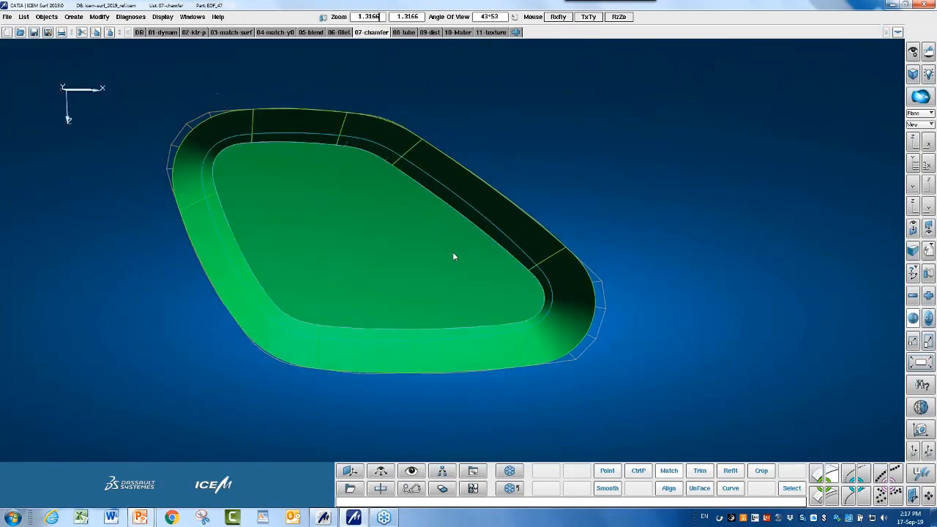
left_click(817, 497)
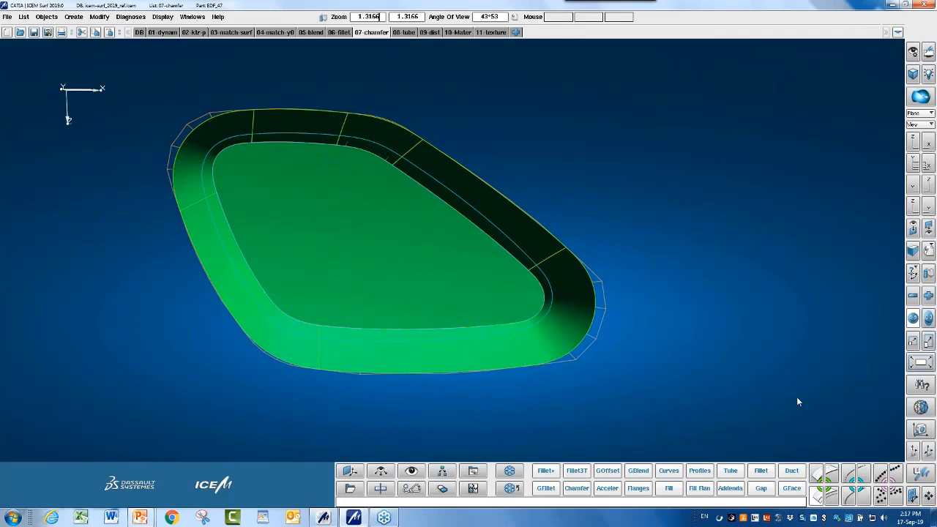
left_click(577, 488)
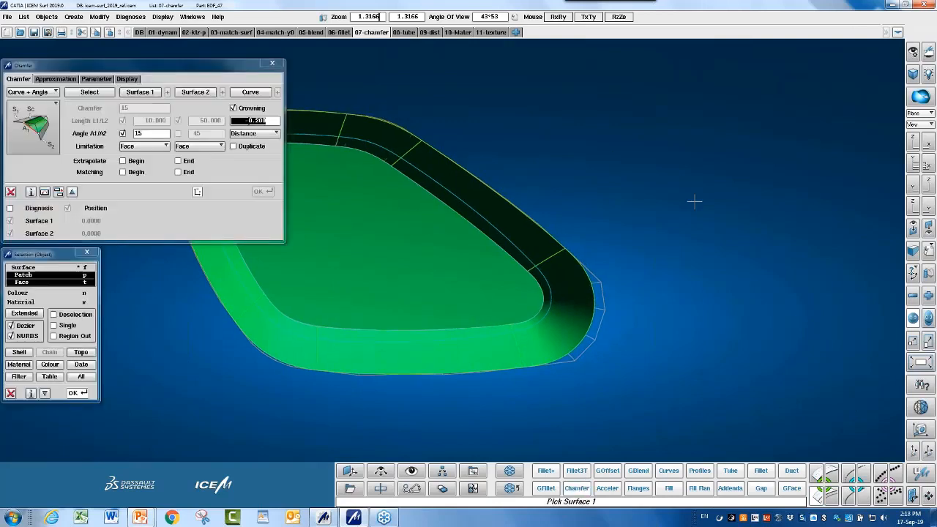
Pick the tub's inner floor and outer wall band as the chamfer's two surfaces.
mouse_move(695, 202)
left_mouse_down("ctrl+shift")
mouse_move(707, 213)
mouse_move(753, 176)
left_mouse_up("ctrl+shift")
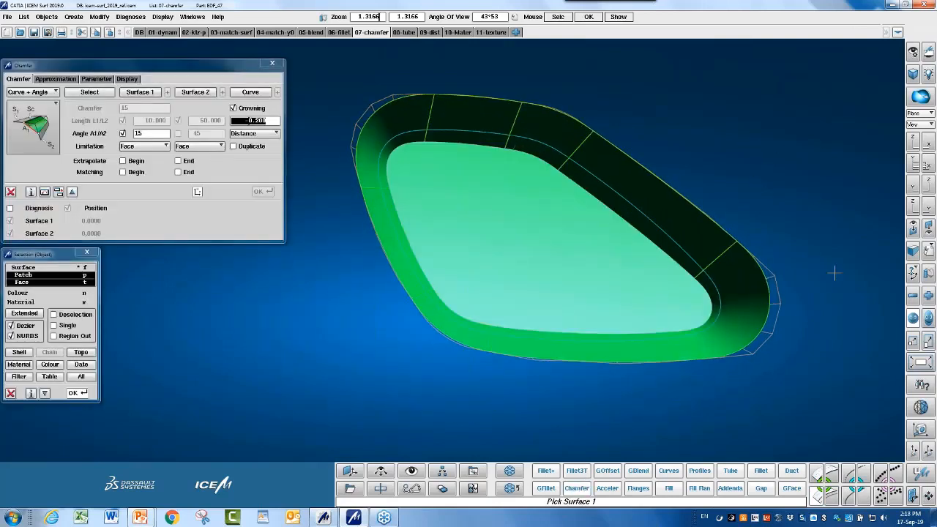
left_click(576, 253)
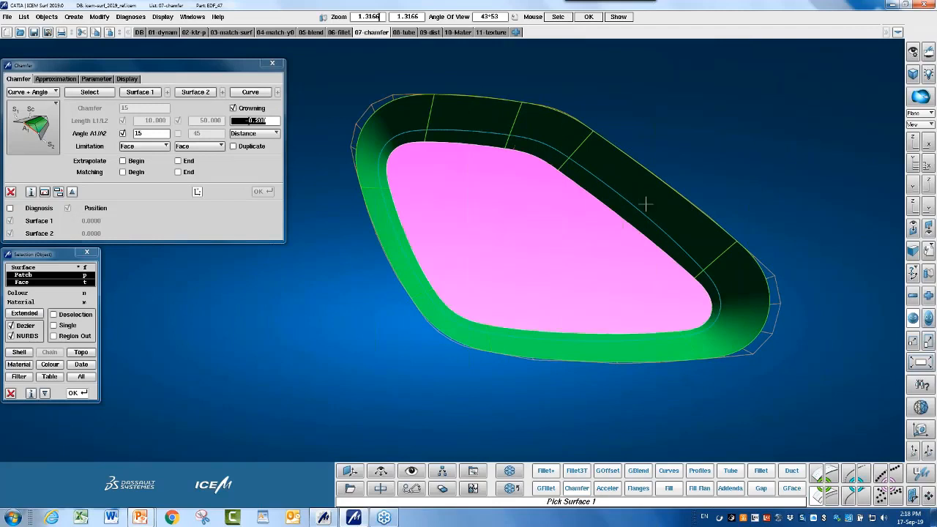
left_click(634, 183)
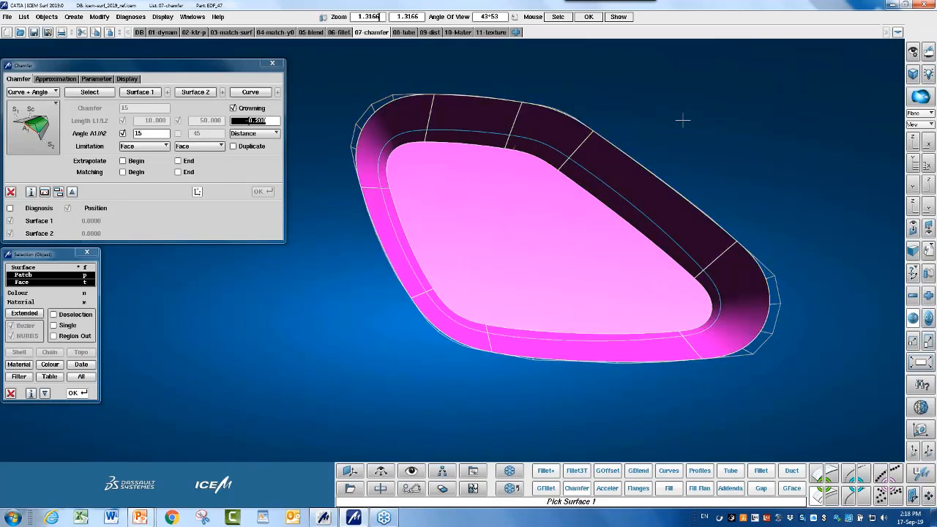
left_click_drag(600, 267, 639, 191)
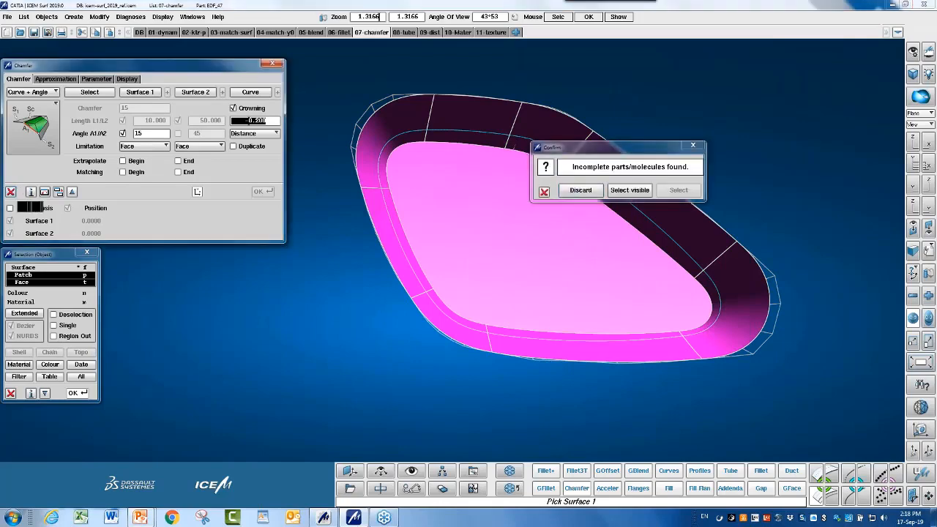
left_click(11, 191)
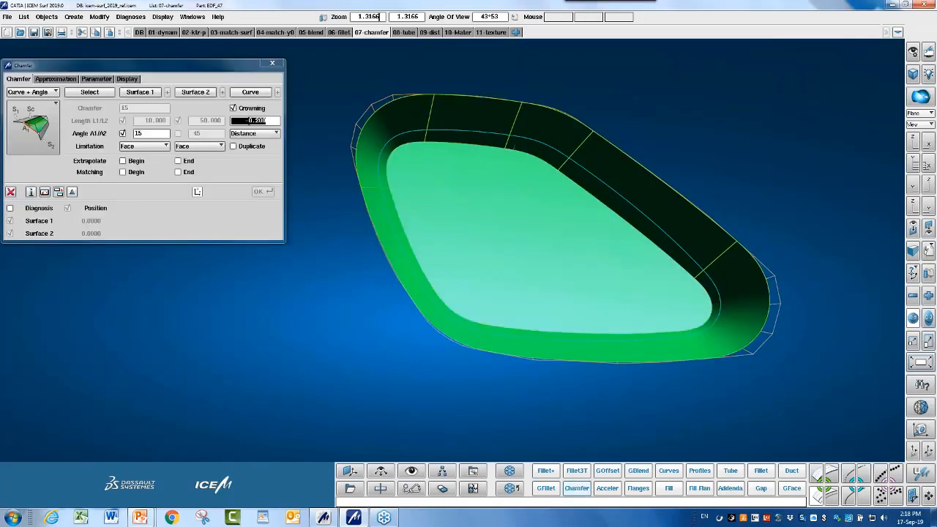
left_click(528, 228)
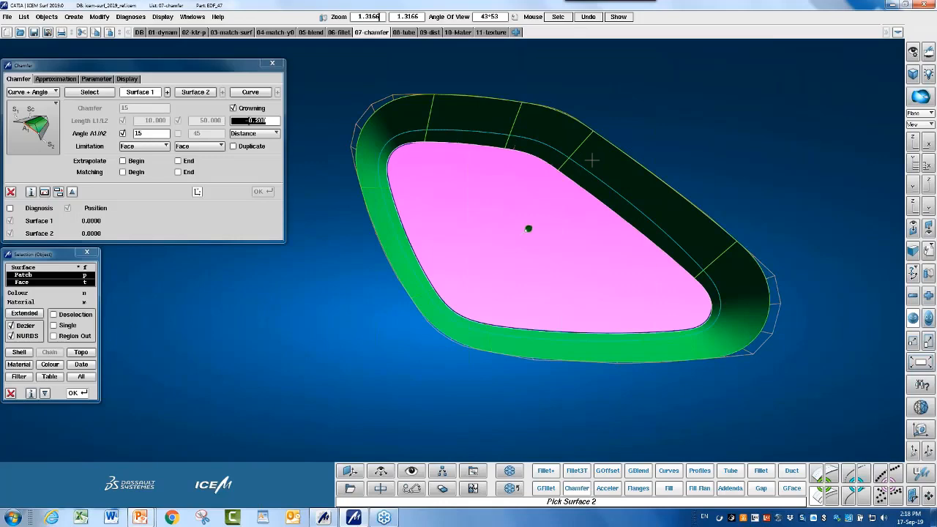
left_click(592, 160)
scroll(719, 222, "up", 4)
middle_click(719, 222)
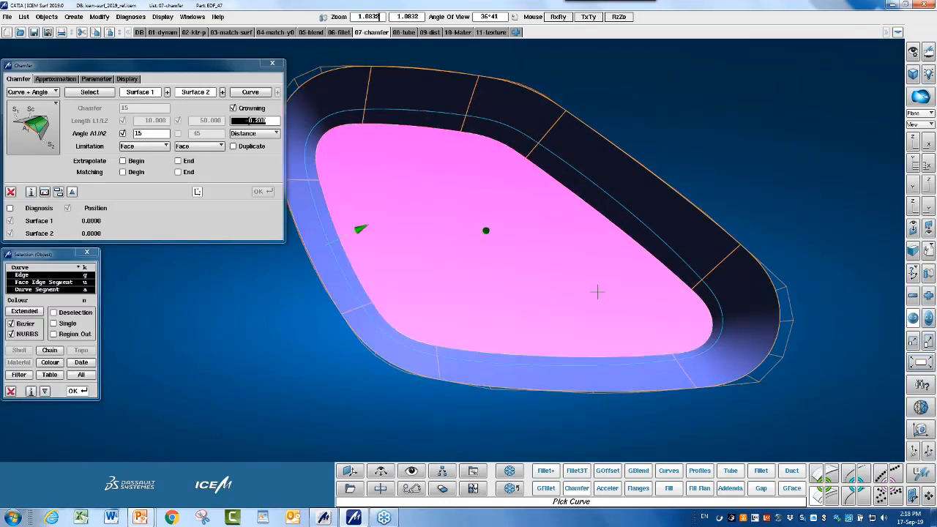
Switch the chamfer to the Chamfer + Angle type with crowning off and compute it.
left_click_drag(596, 290, 528, 182, "ctrl")
key("F5")
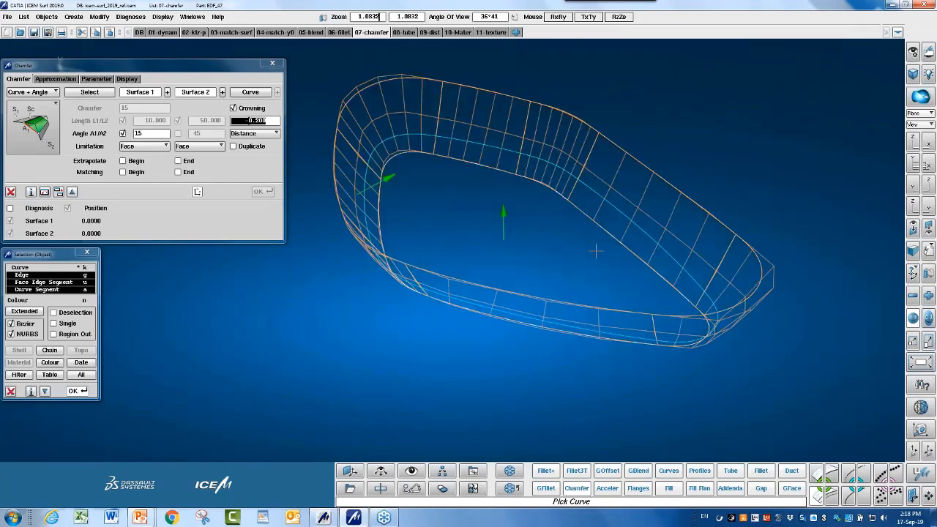
middle_click_drag(596, 251, 608, 244, "ctrl")
scroll(607, 245, "up", 2)
left_click_drag(608, 245, 593, 210, "ctrl")
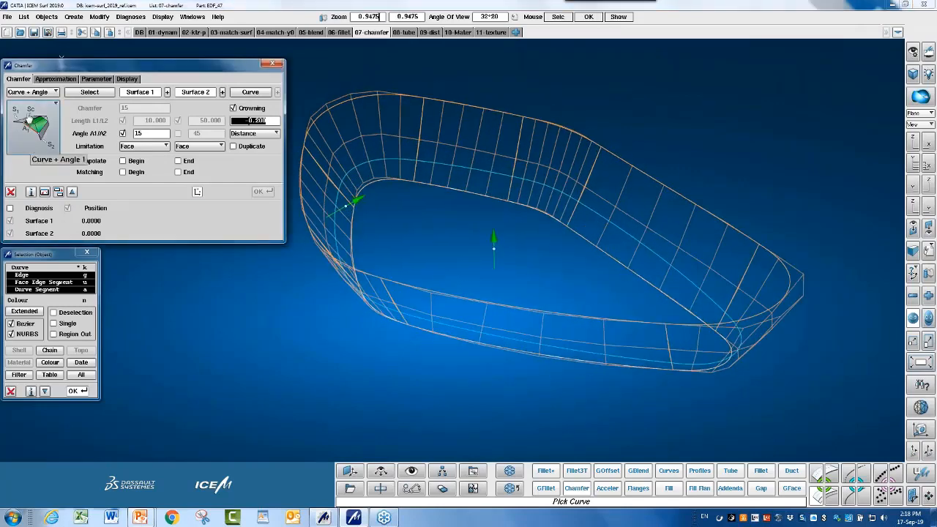
left_click(35, 130)
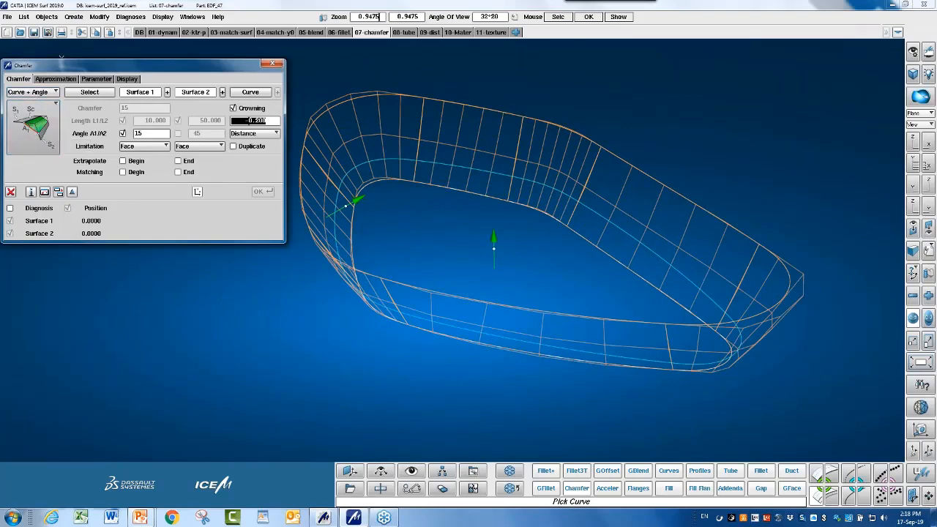
left_click(37, 122)
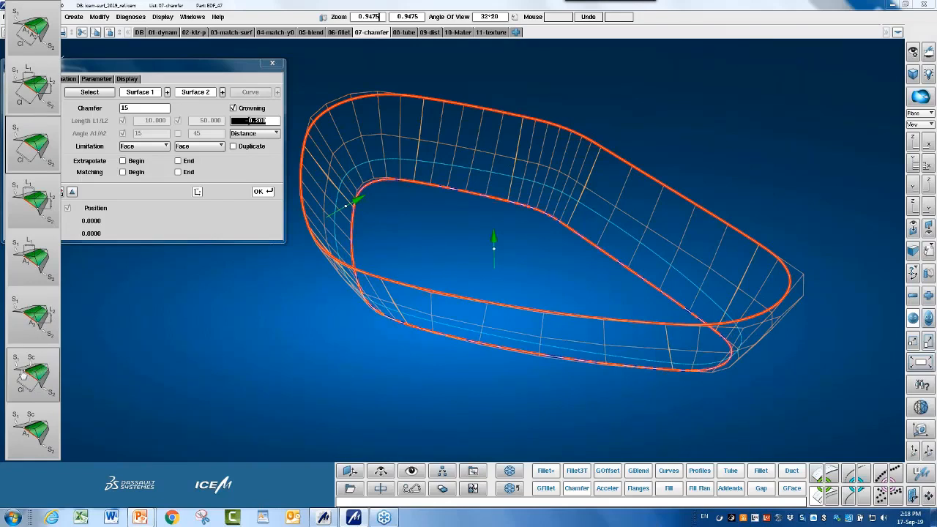
left_click(44, 48)
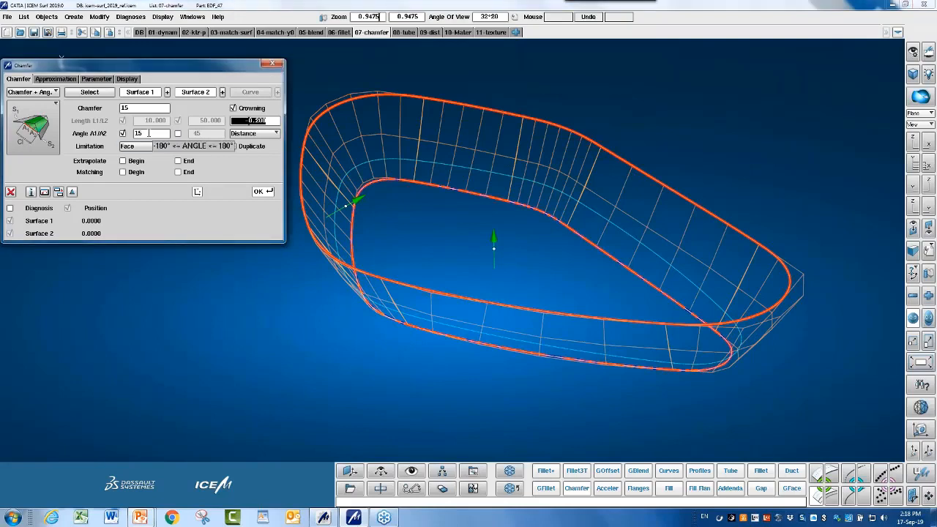
left_click(233, 108)
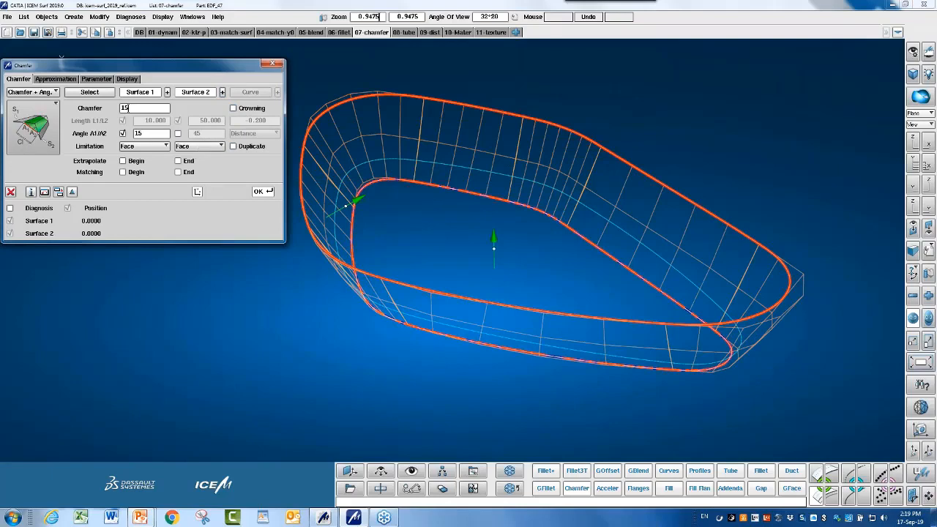
left_click(263, 192)
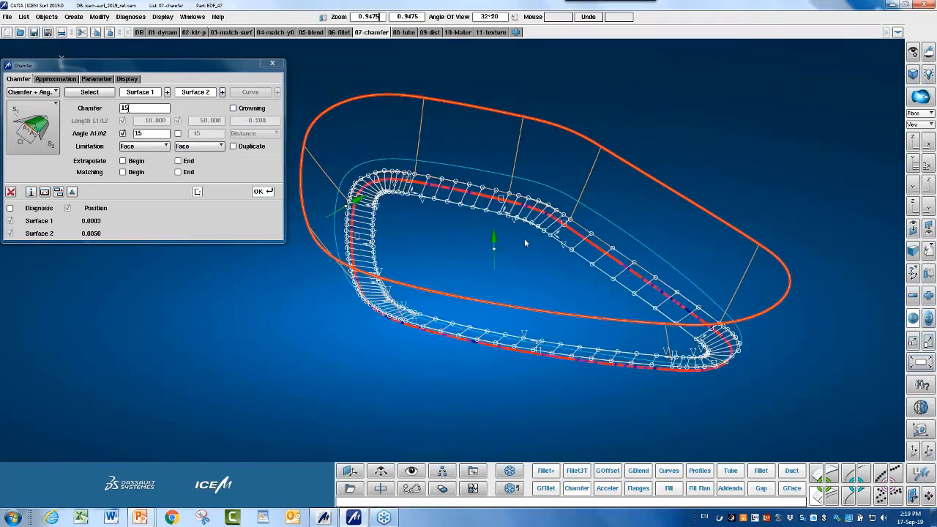
Define the angle on the second surface as 15° and recompute the chamfer.
key("F5")
left_click_drag(591, 255, 617, 392)
middle_click_drag(546, 346, 641, 269)
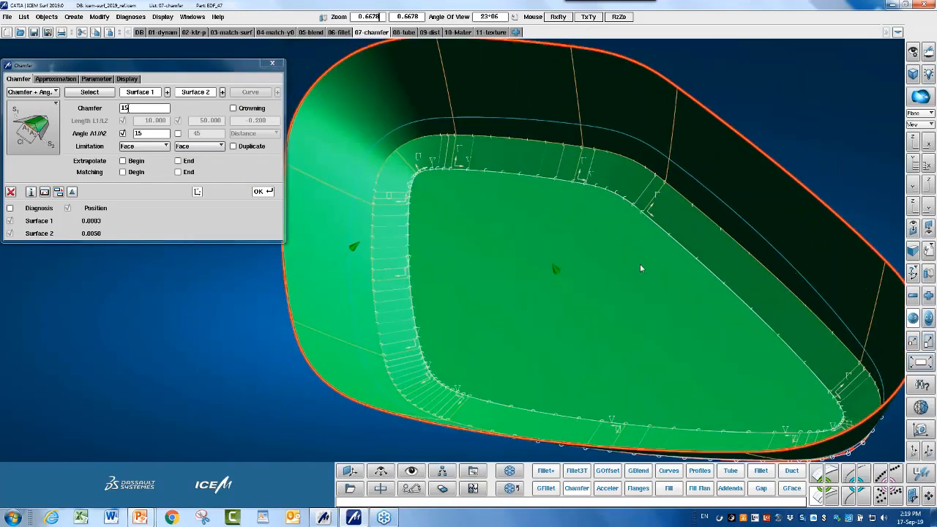
left_click(177, 134)
double_click(222, 134)
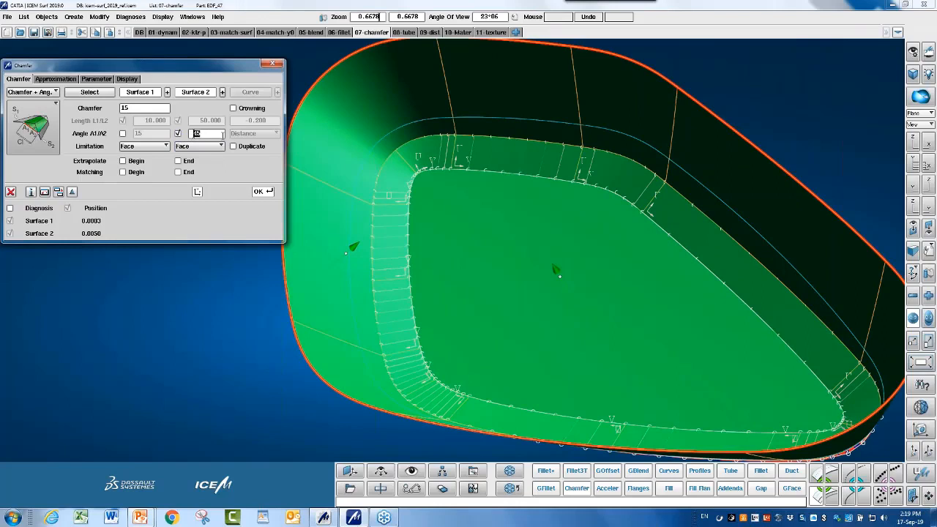
type("15")
left_click(263, 191)
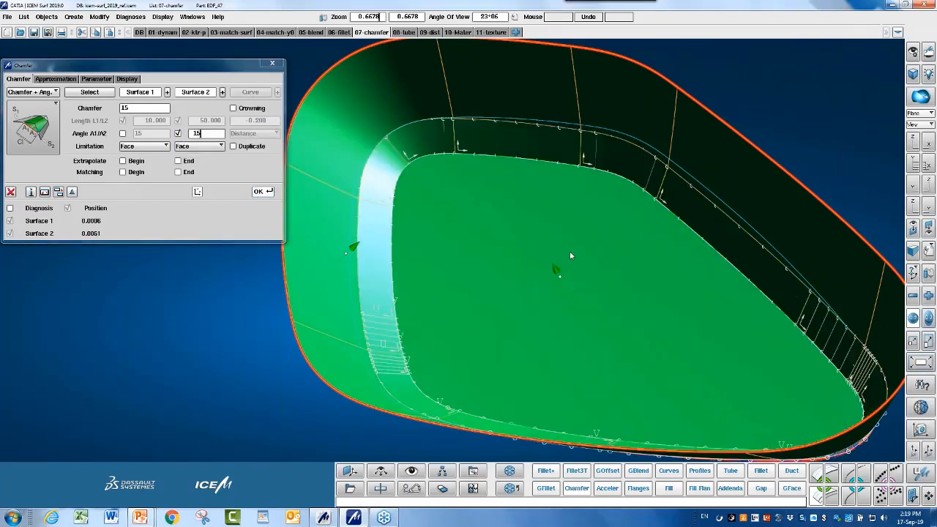
Set both chamfer limitations to None and recompute.
left_click_drag(634, 267, 662, 234, "ctrl")
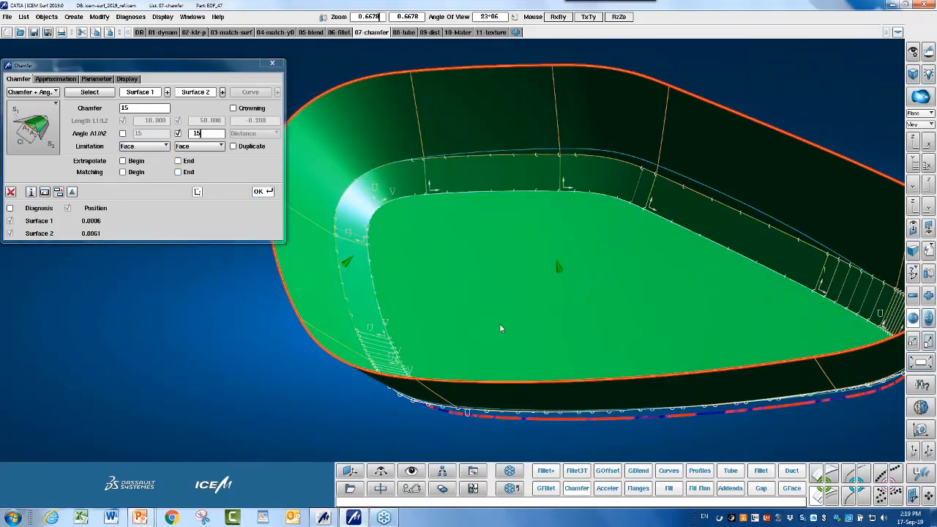
left_click_drag(499, 323, 440, 256, "ctrl")
left_click(158, 159)
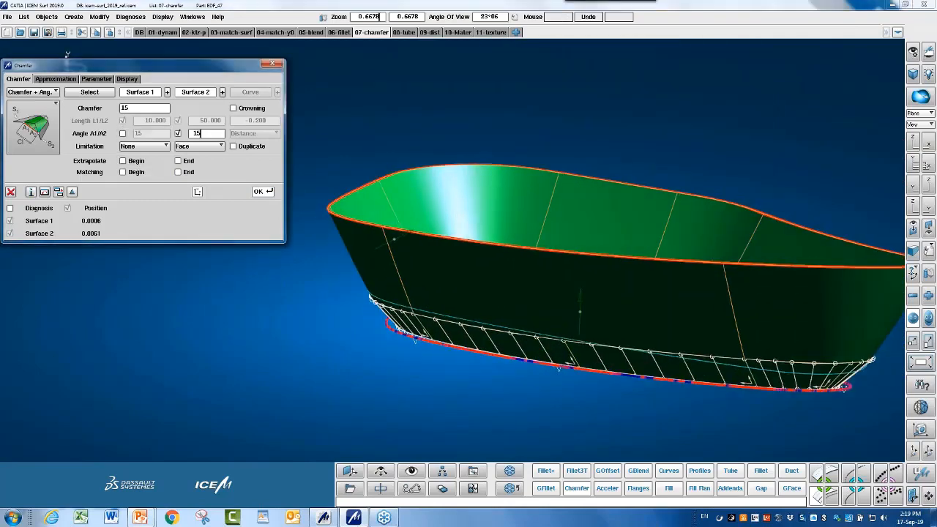
left_click(205, 146)
left_click(207, 159)
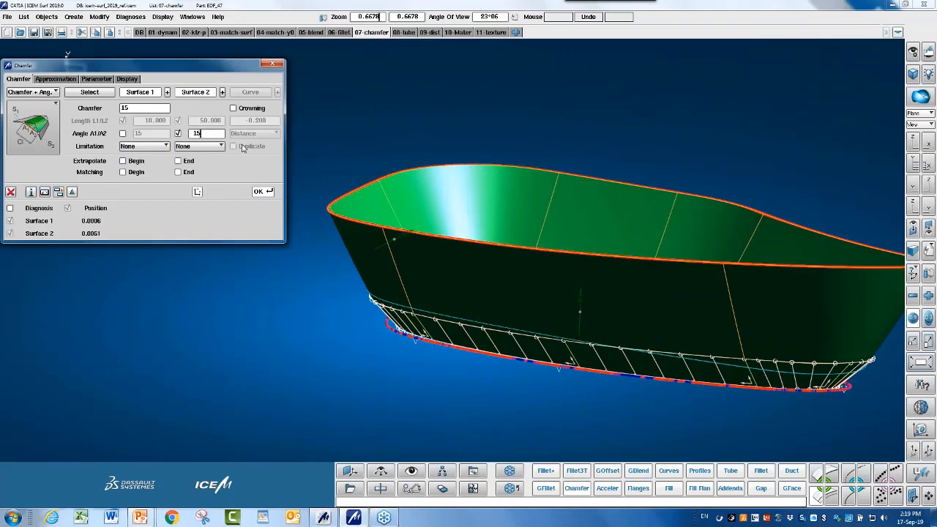
left_click(261, 192)
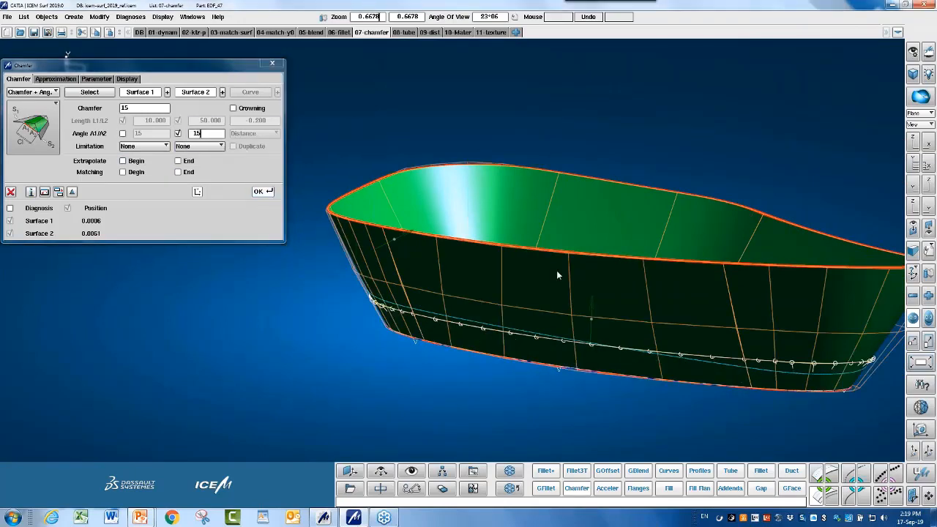
left_click_drag(552, 288, 623, 278, "ctrl")
left_click(41, 92)
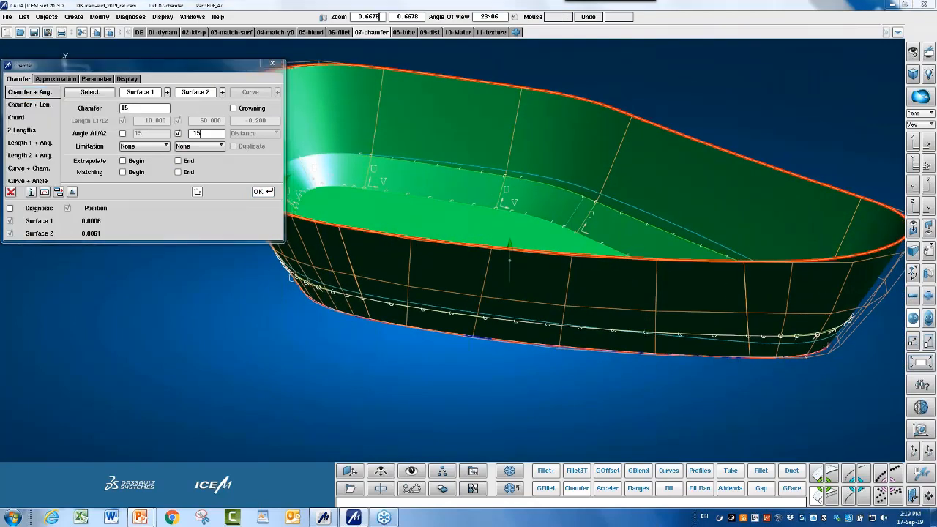
Try a Curve + Chamfer chamfer along a picked guide curve, dismissing the failure warning.
left_click(47, 172)
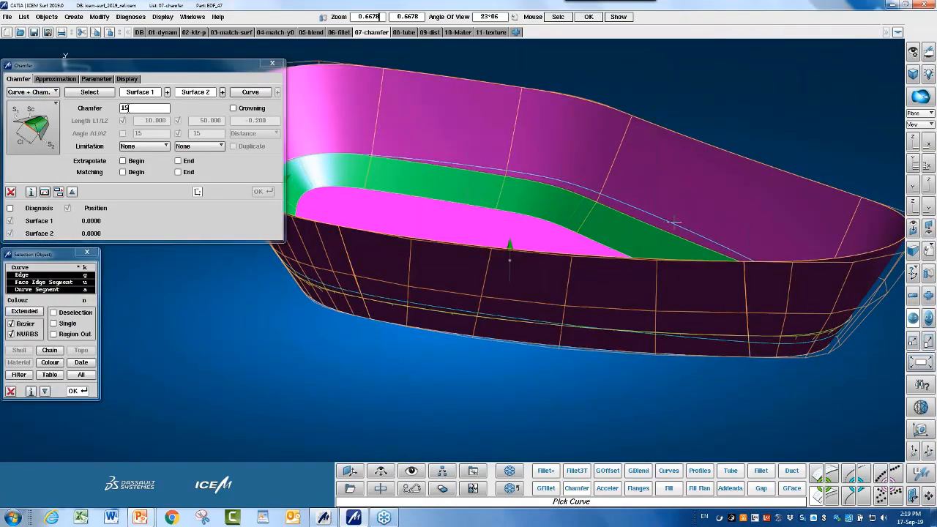
left_click(683, 199)
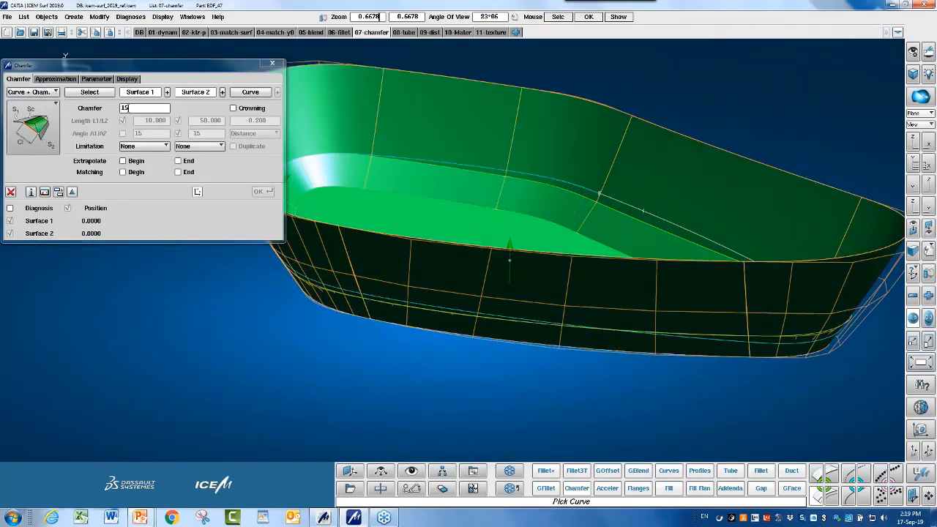
left_click(264, 191)
left_click(265, 194)
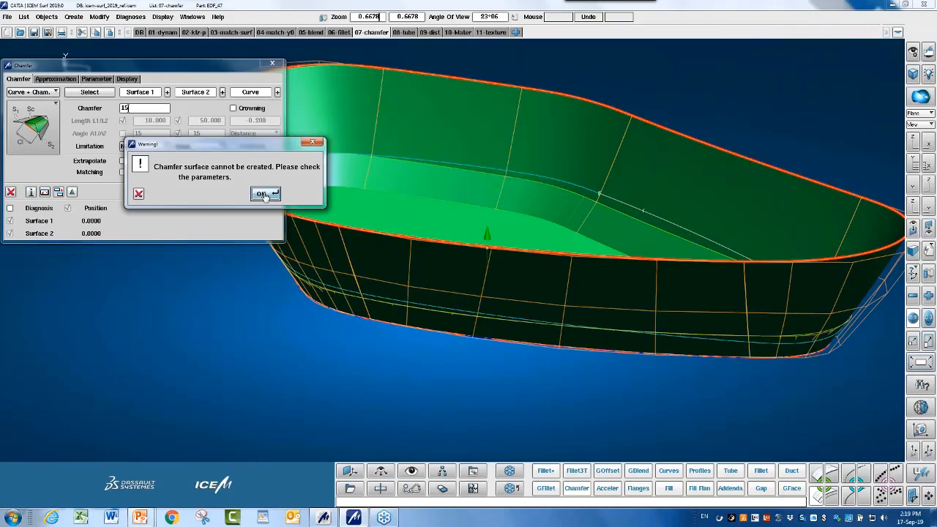
left_click_drag(465, 238, 649, 225, "ctrl")
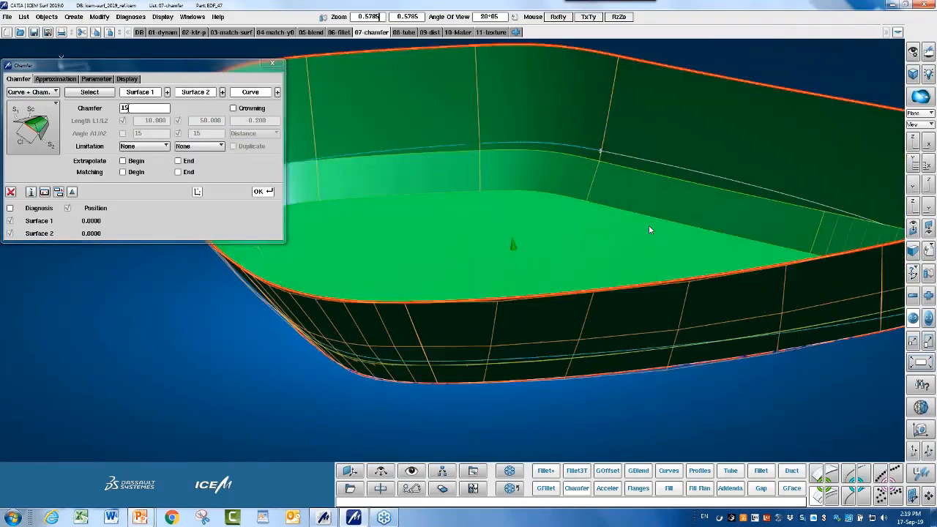
middle_click_drag(648, 225, 538, 246, "ctrl")
left_click_drag(538, 246, 549, 196, "ctrl")
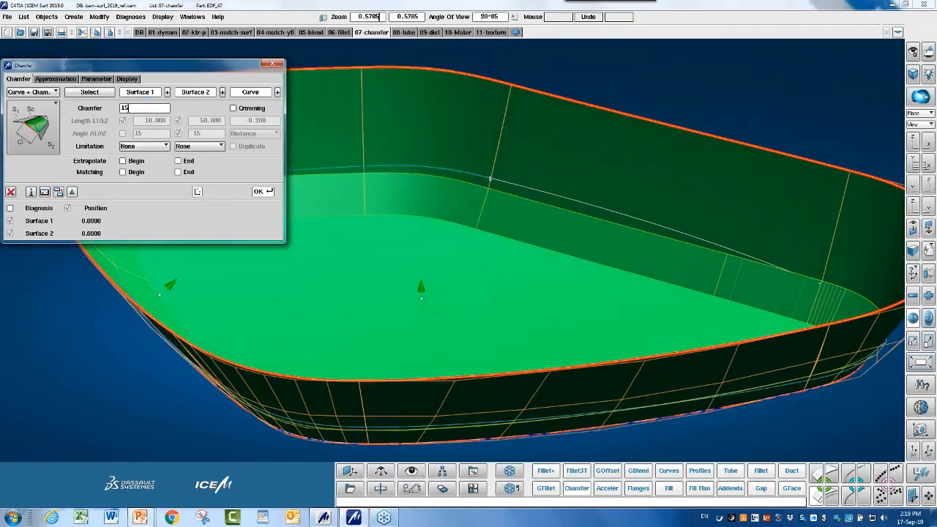
Retry the chamfer with length 30 and dismiss the failure warning again.
left_click_drag(133, 108, 105, 113)
type("30")
left_click(260, 191)
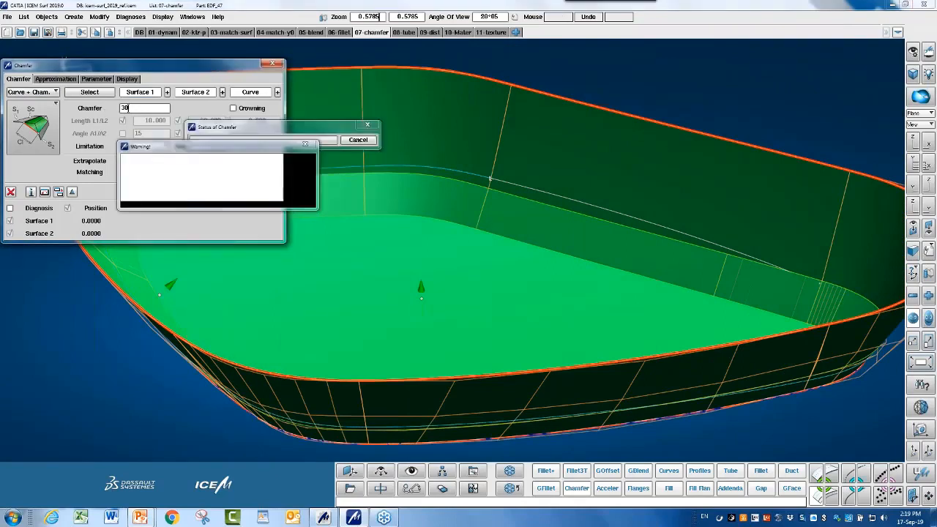
left_click(263, 201)
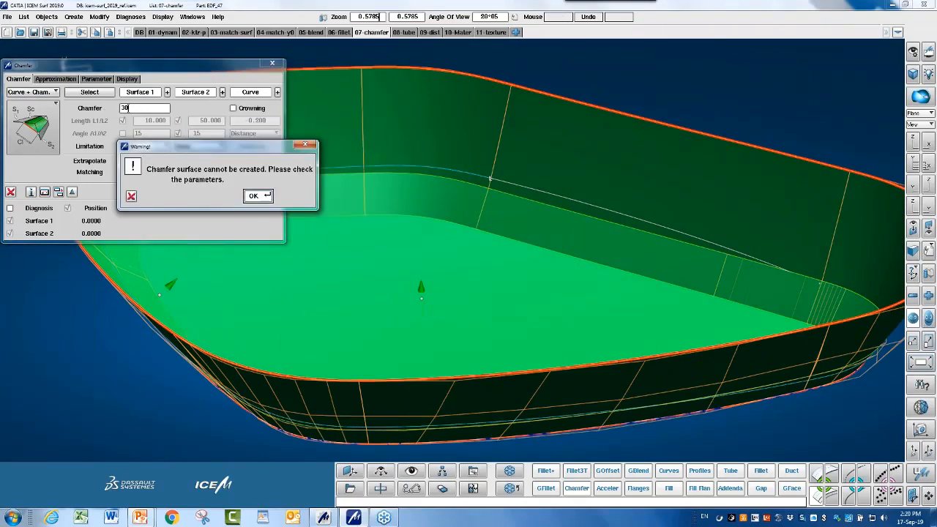
left_click(131, 197)
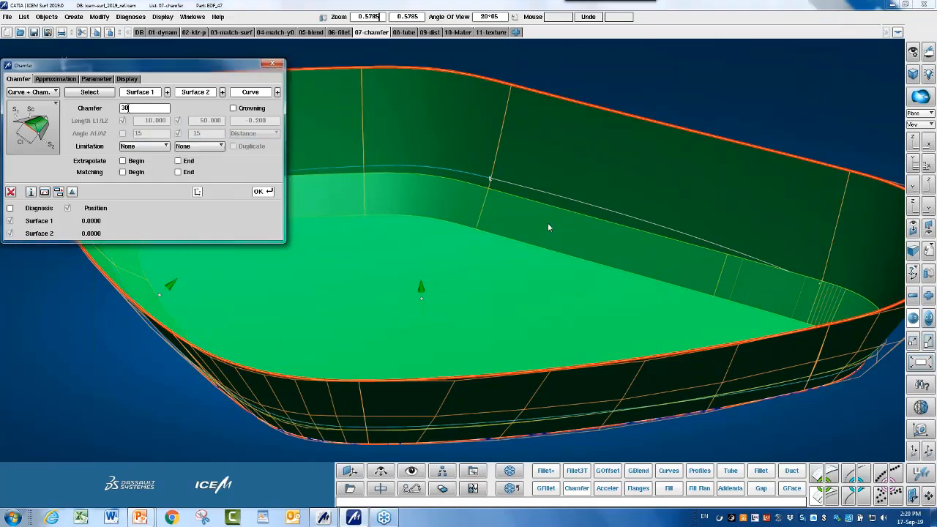
middle_click_drag(548, 223, 610, 251, "ctrl+shift")
left_click_drag(610, 254, 635, 250, "ctrl+shift")
right_click_drag(540, 208, 560, 220, "ctrl+shift")
left_click_drag(561, 220, 578, 227, "ctrl+shift")
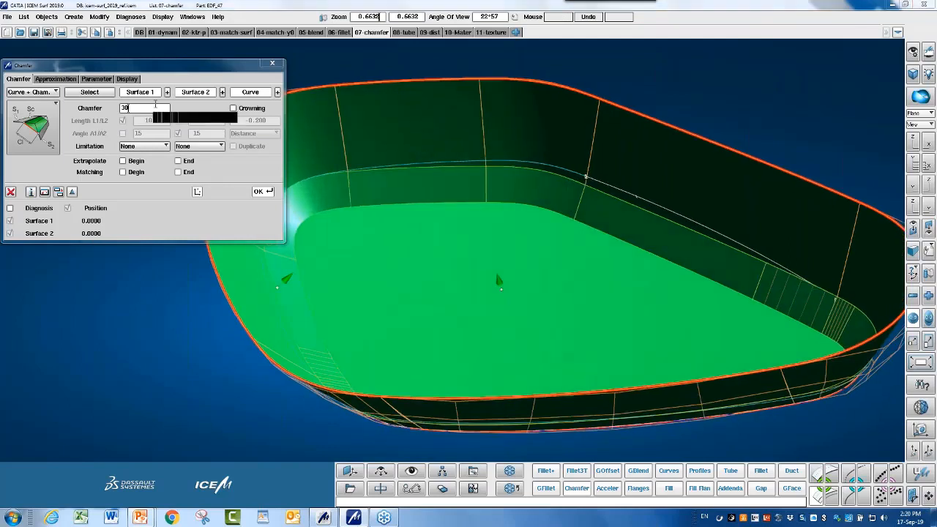
Switch to Curve + Angle, dismiss the projection warning, and cancel the chamfer.
left_click(152, 107)
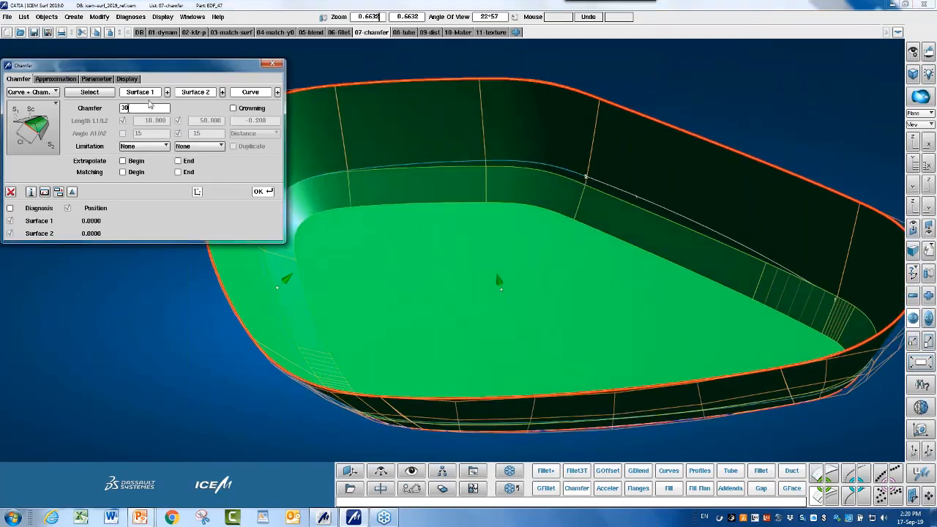
left_click(33, 92)
left_click(31, 106)
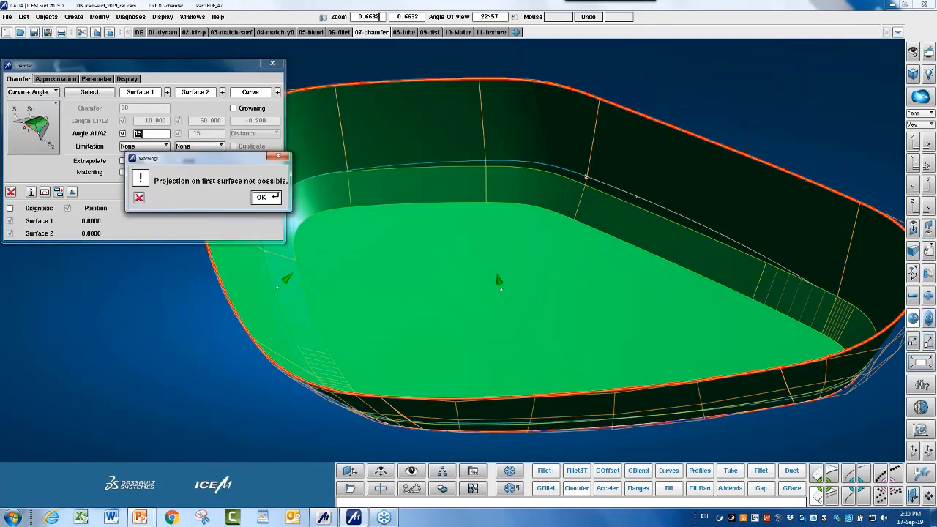
key("Return")
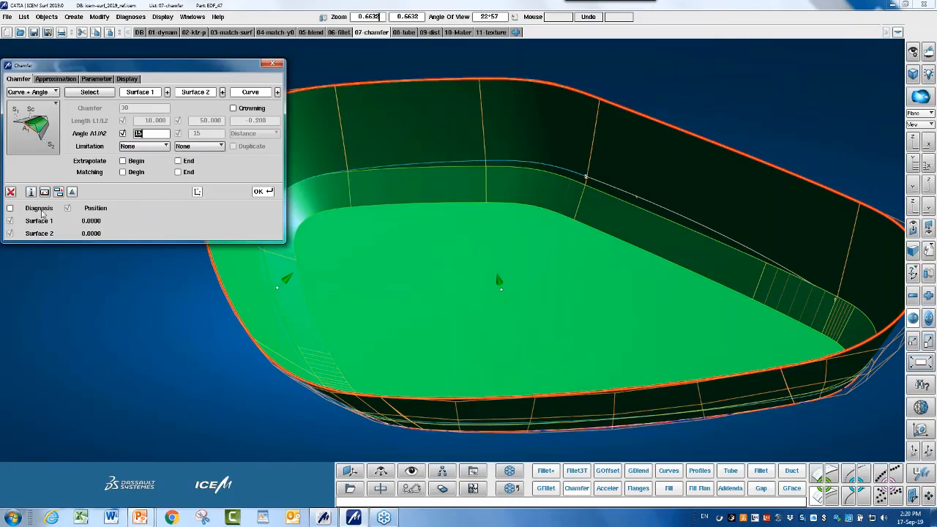
left_click(11, 192)
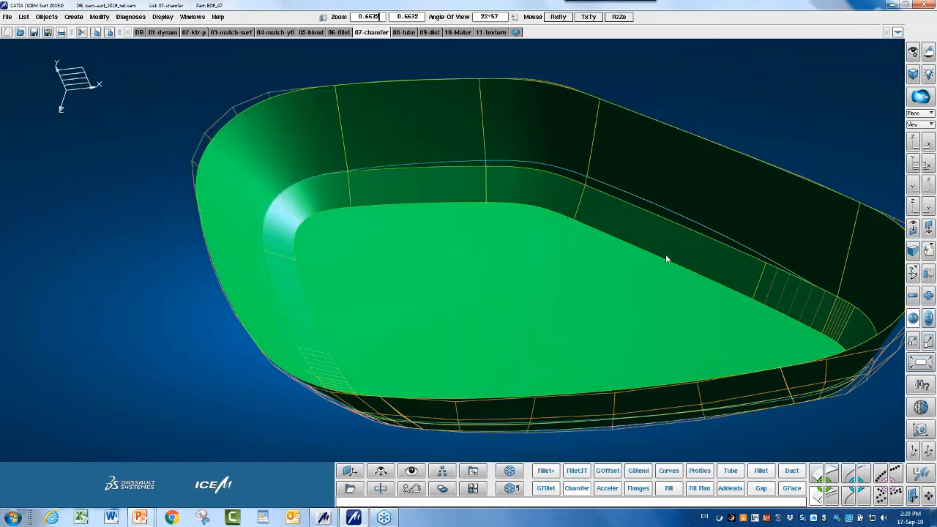
middle_click_drag(666, 254, 606, 220)
right_click_drag(606, 220, 612, 219)
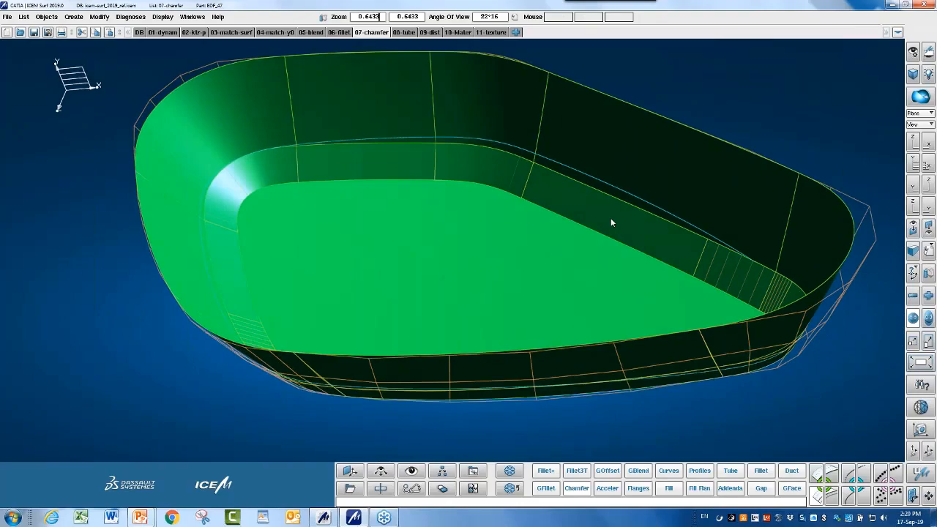
key("alt+Tab")
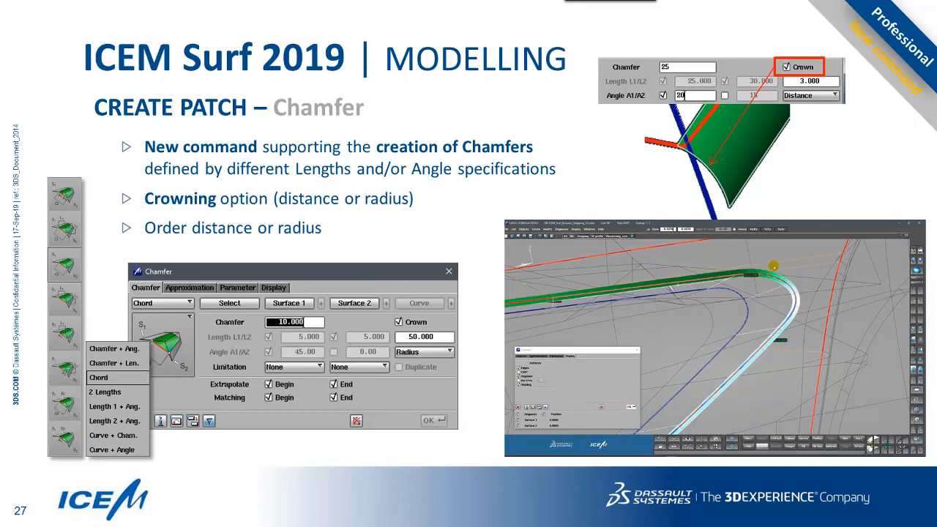
key("alt+Tab")
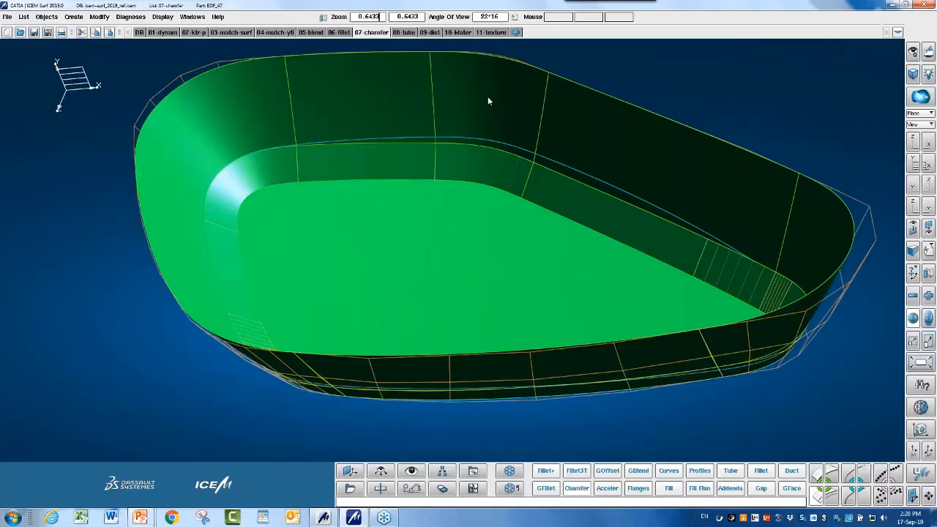
Delete the old chamfer strip surfaces from the tub.
left_click(442, 488)
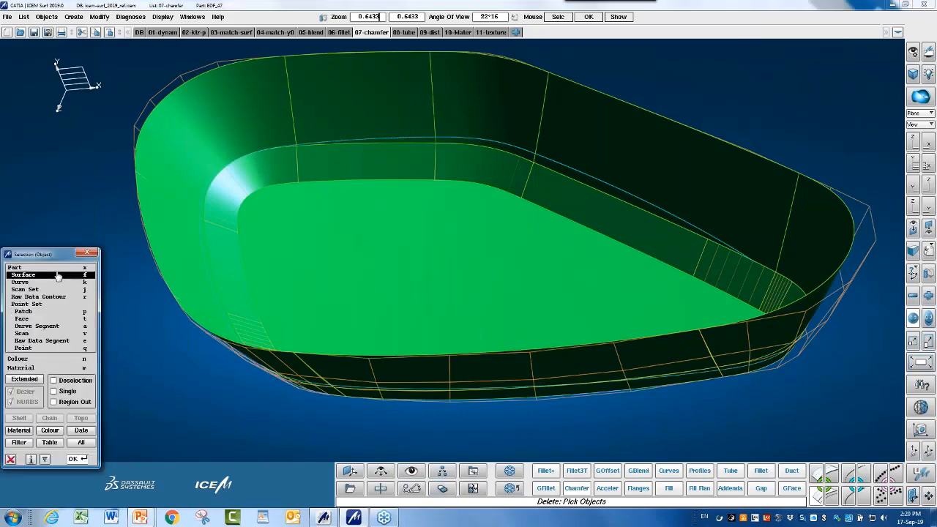
left_click(329, 157)
middle_click(321, 160)
middle_click(321, 160)
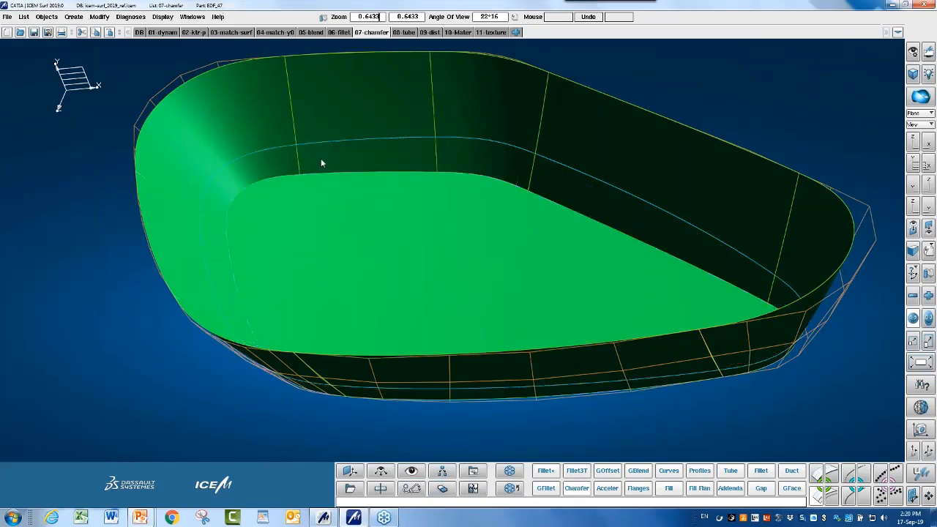
Start a new chamfer with the tub floor and wall as its two surfaces.
left_click(577, 488)
left_click(503, 260)
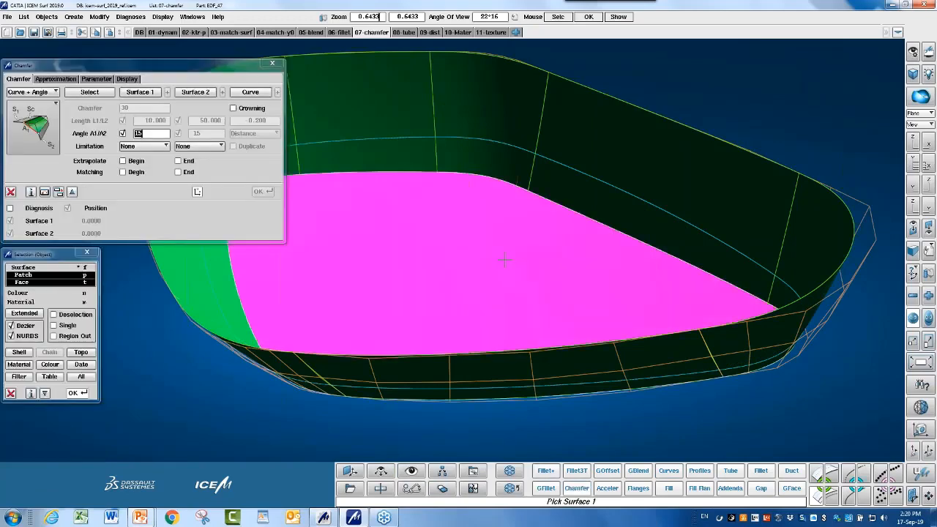
left_click(208, 252)
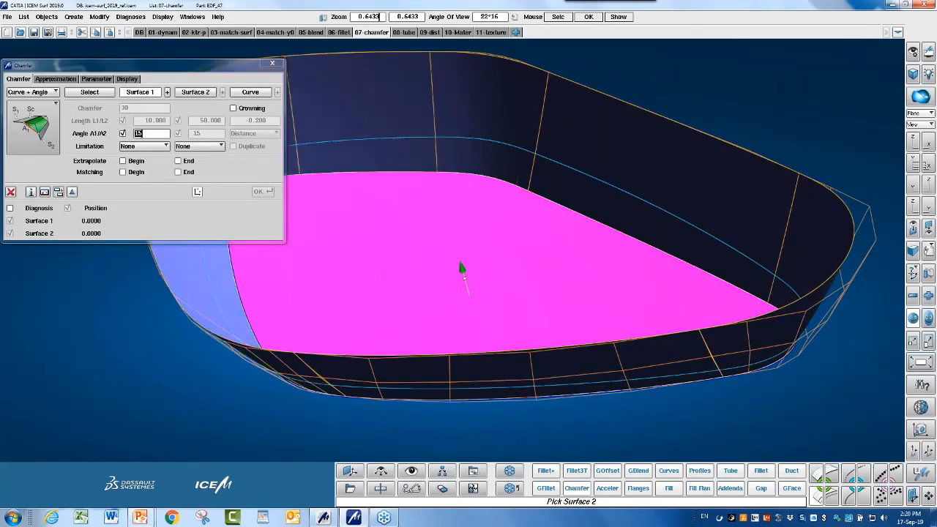
left_click(32, 94)
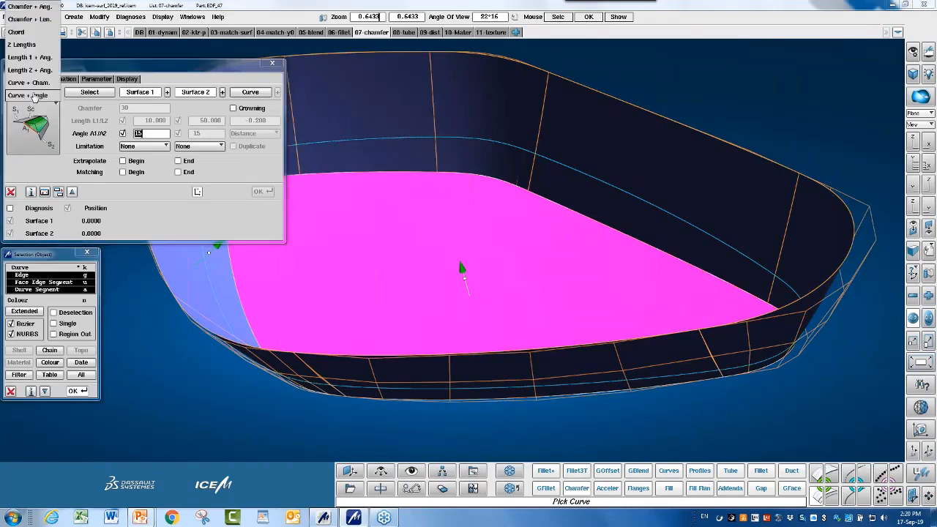
Create a Chord chamfer of 30 with crowning measured as a distance.
left_click(22, 33)
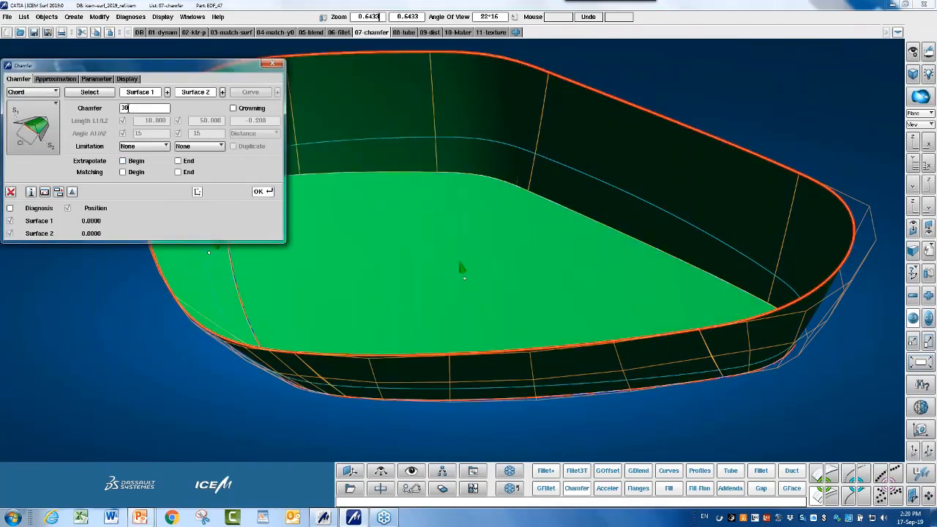
left_click(263, 192)
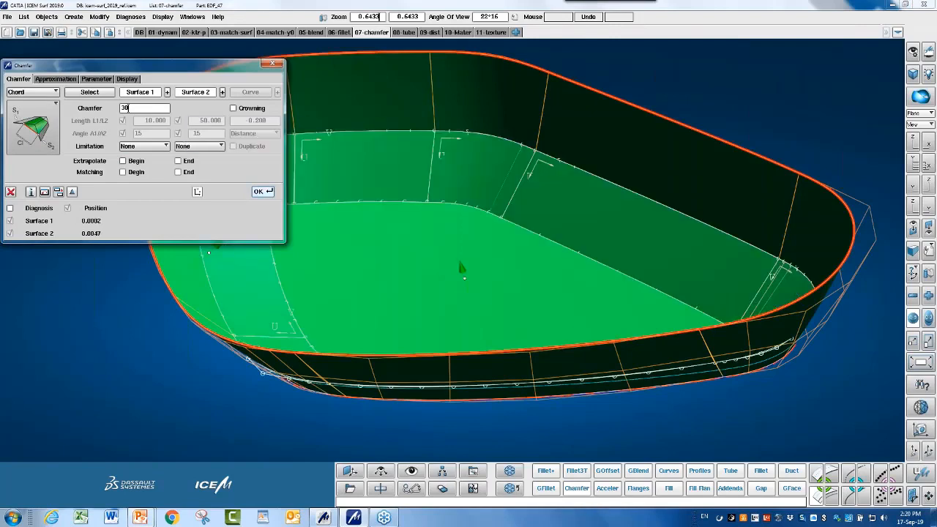
left_click(233, 110)
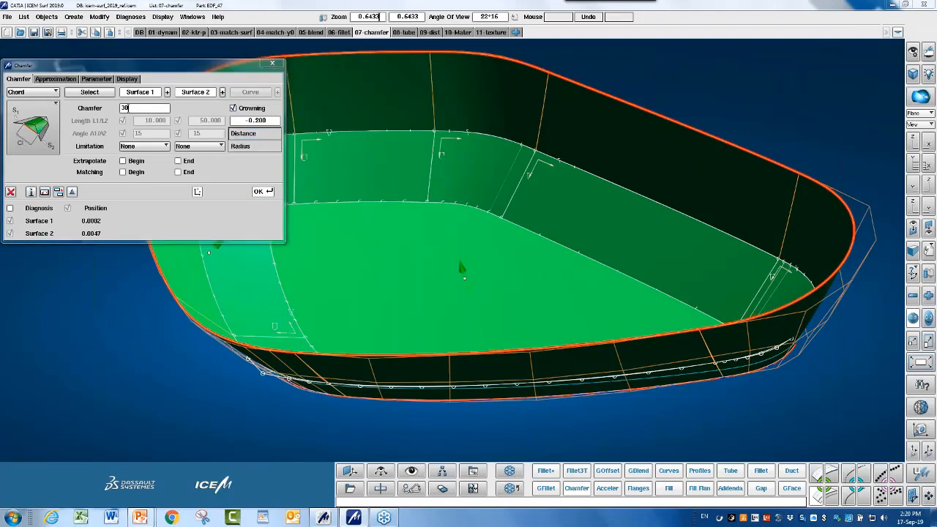
left_click(263, 138)
left_click(270, 123)
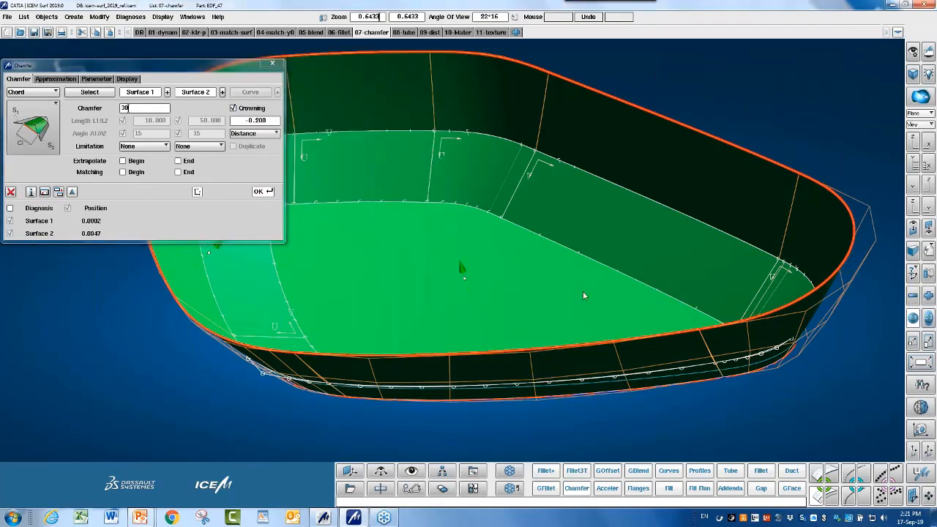
middle_click_drag(584, 259, 575, 323, "ctrl")
left_click_drag(575, 323, 573, 312, "ctrl")
right_click_drag(573, 312, 564, 331, "ctrl")
left_click(263, 192)
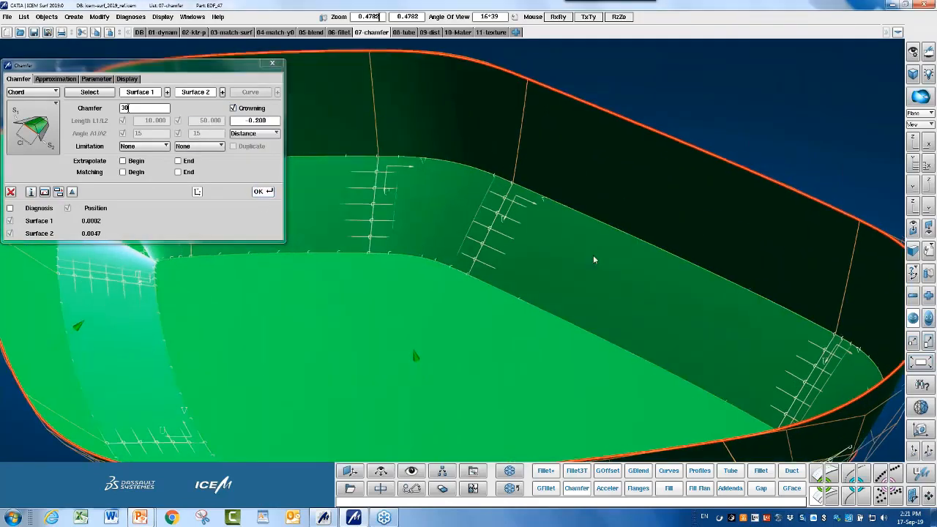
Change the crowning distance from -0.200 to 0.200.
left_click_drag(411, 346, 482, 271, "ctrl")
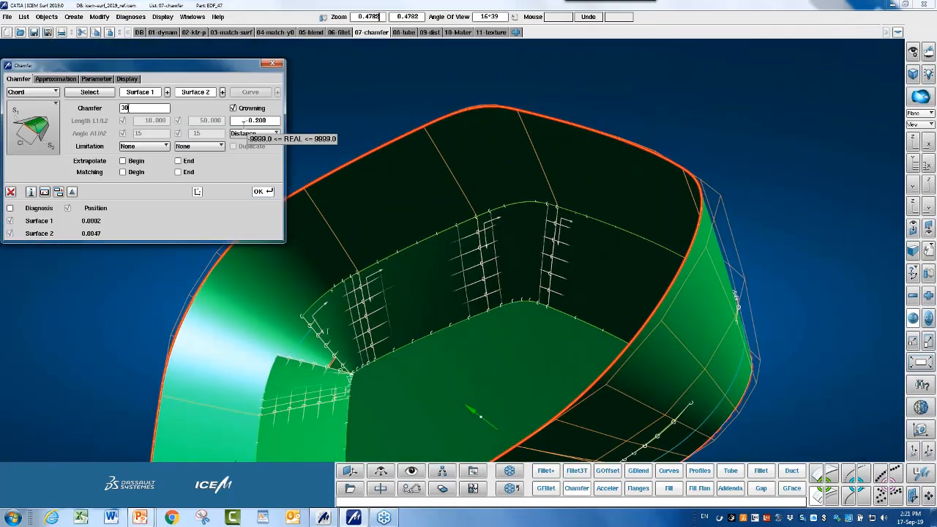
left_click(244, 123)
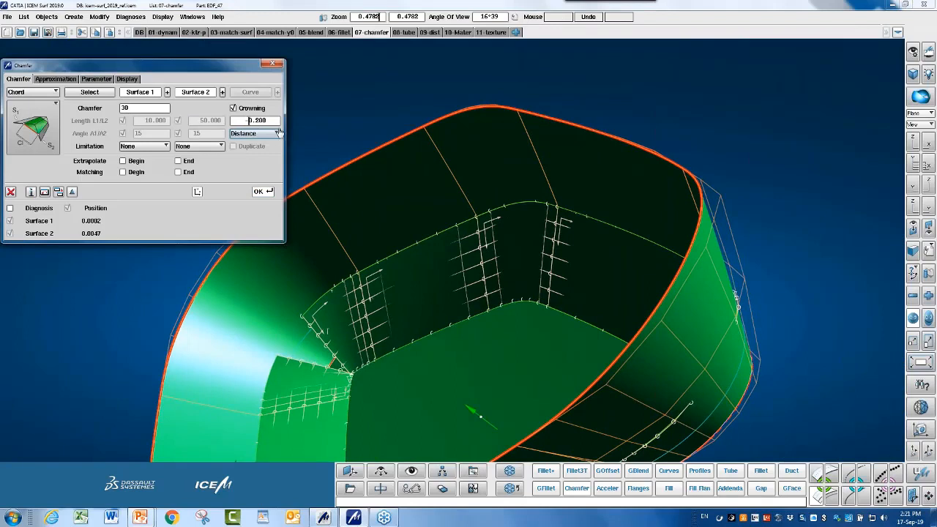
left_click(263, 192)
key("Delete")
key("Return")
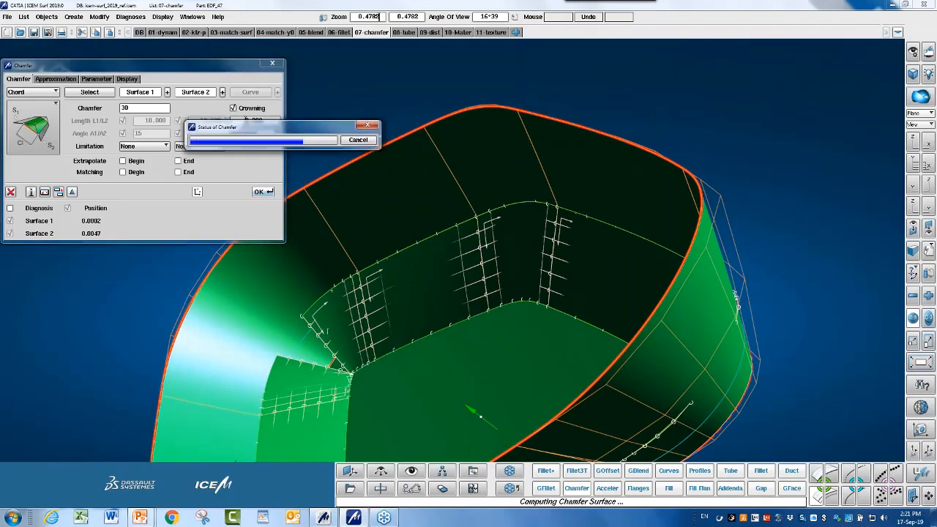
middle_click_drag(558, 161, 677, 214)
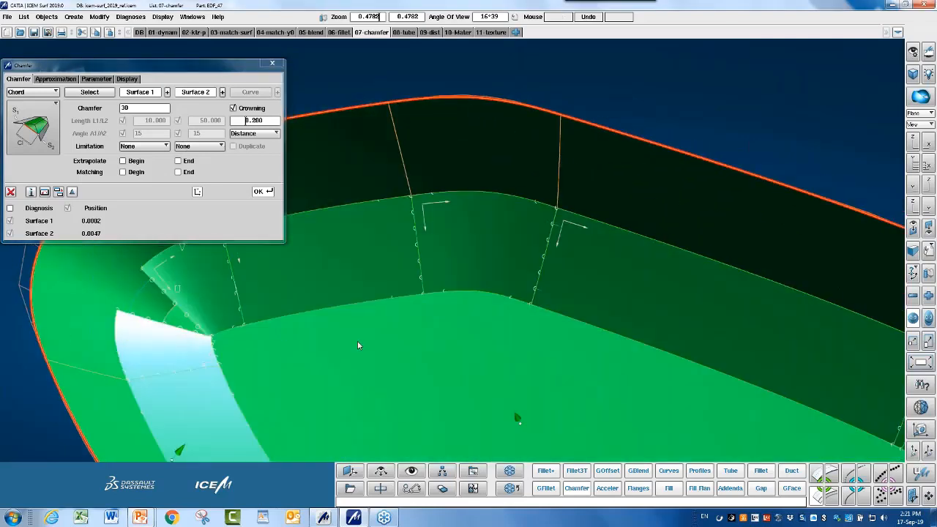
middle_click_drag(361, 345, 435, 382)
Reduce the chamfer size to 20 and close the Chamfer dialog.
left_click_drag(142, 108, 123, 103)
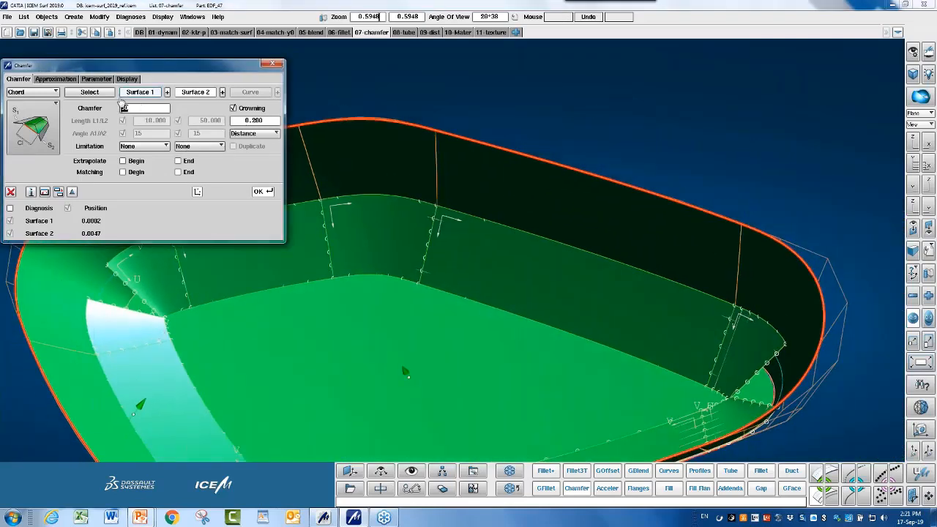
type("20")
key("Return")
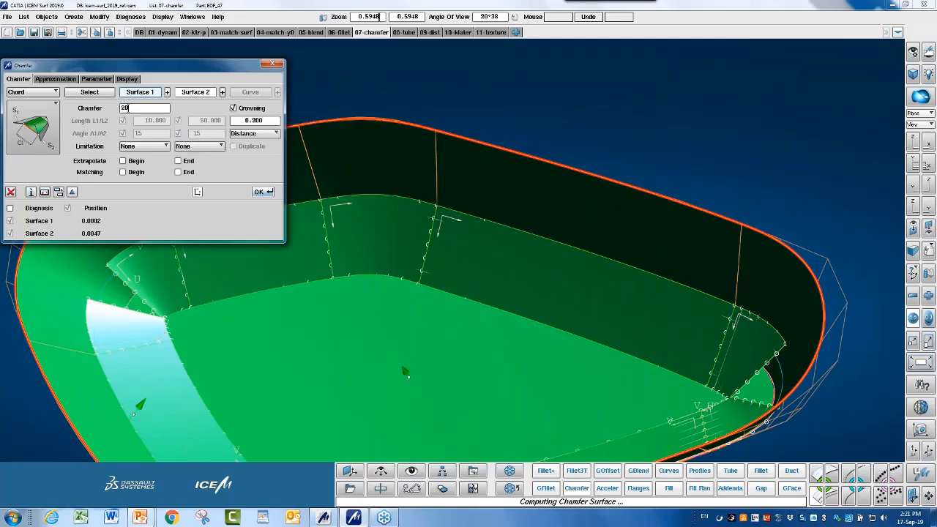
middle_click_drag(523, 314, 594, 341)
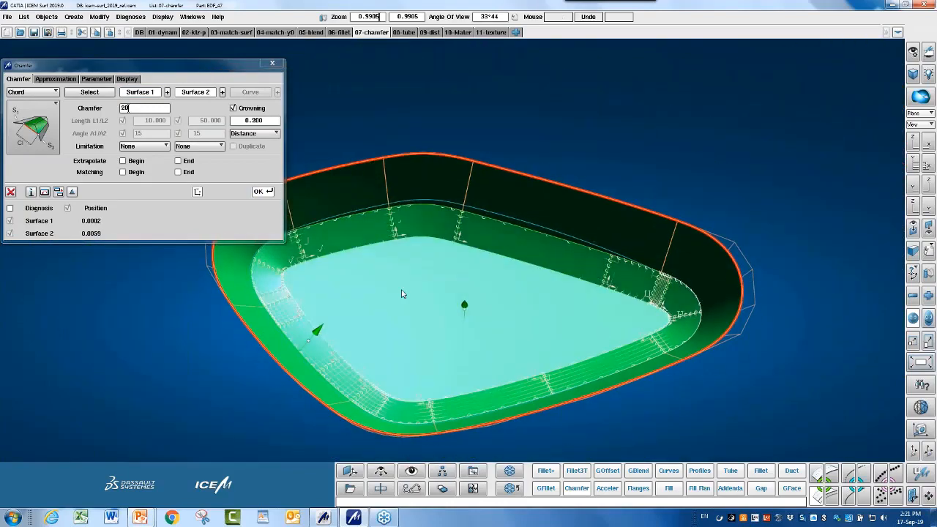
left_click(10, 192)
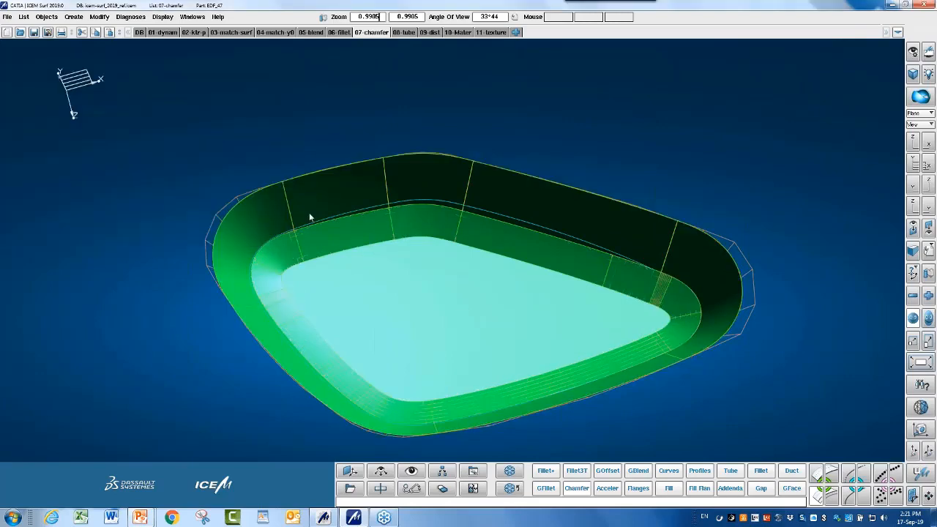
Advance the slide show past the fillet Arc order slide to slide 29 on surface tubes.
key("alt+Tab")
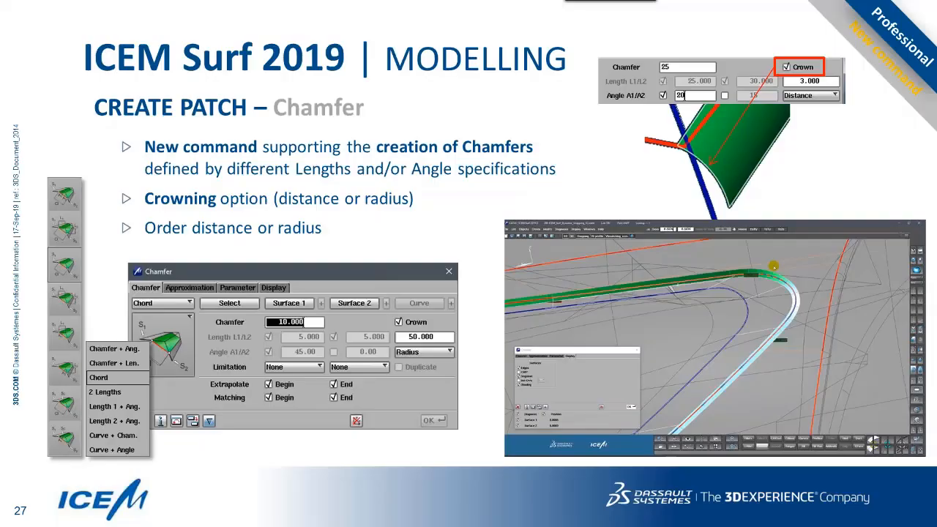
key("Right")
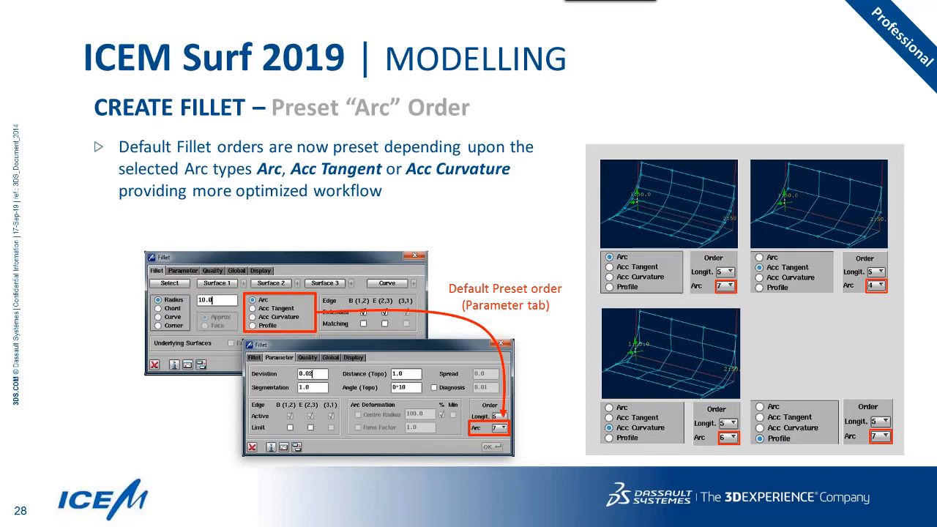
key("Right")
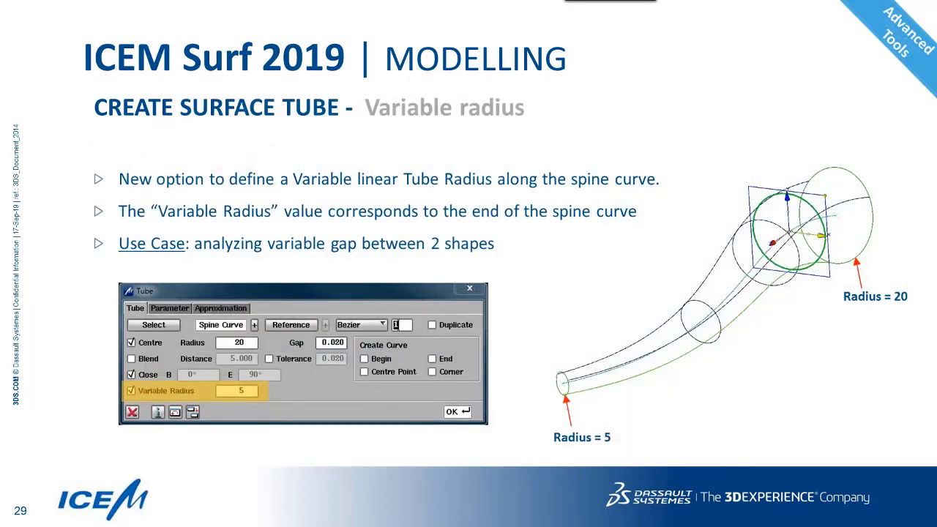
In the 08-tube model, create a radius-2 tube along the spline as spine curve.
key("alt+Tab")
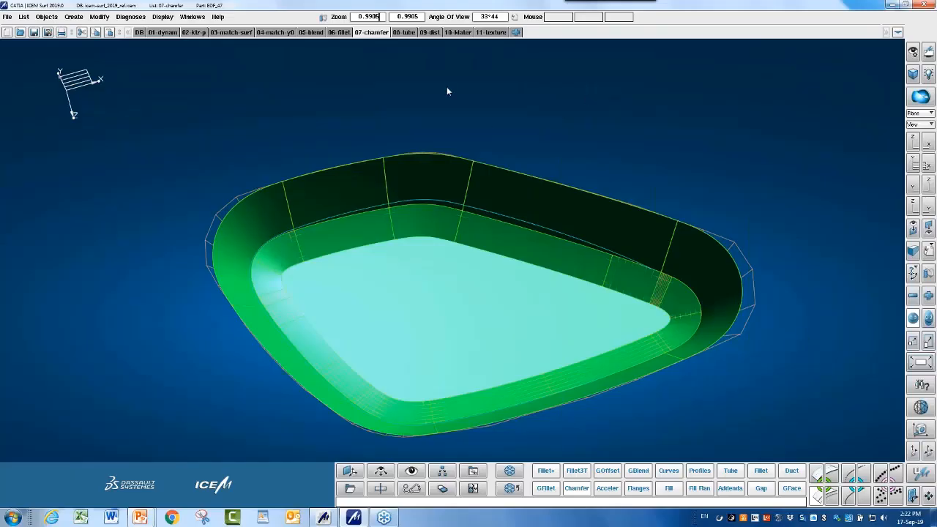
left_click(403, 32)
left_click_drag(445, 257, 481, 266, "ctrl+shift")
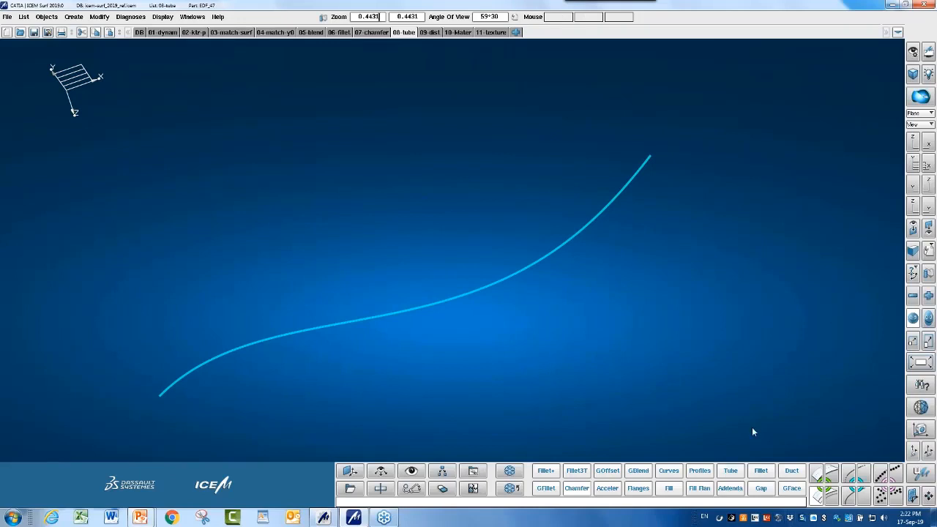
left_click(731, 470)
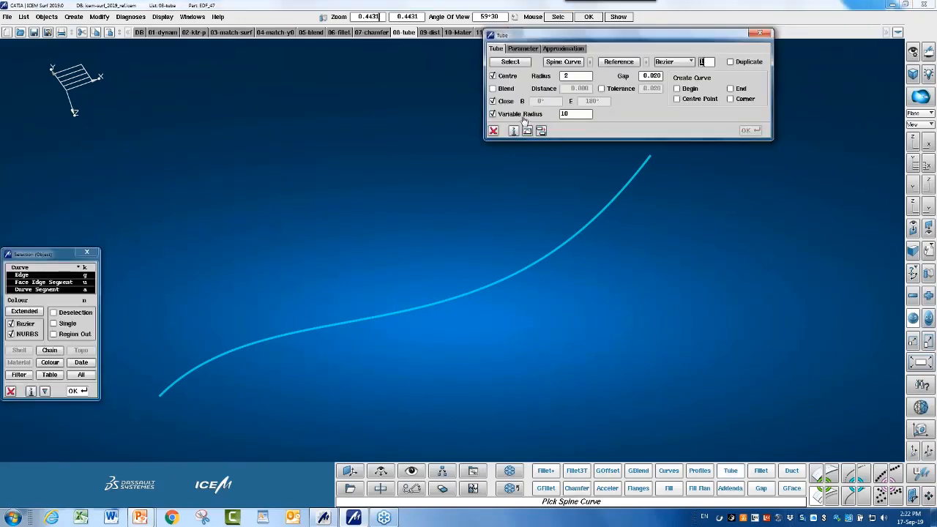
left_click(523, 114)
left_click_drag(324, 293, 469, 384)
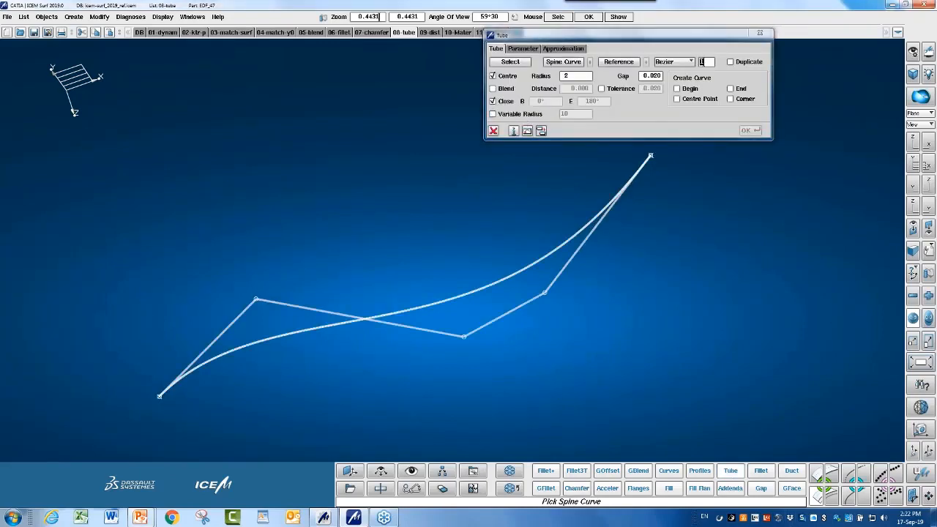
middle_click(257, 172)
left_click(750, 130)
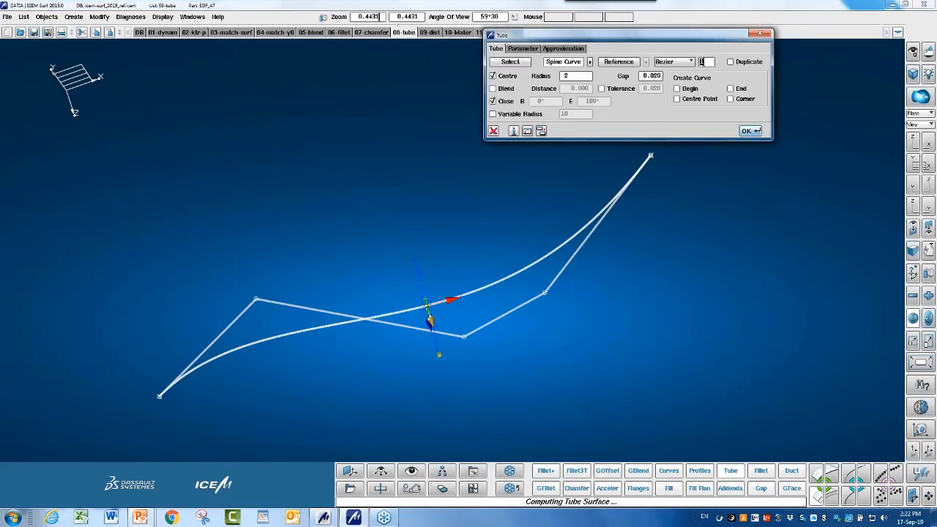
Give the tube a variable radius of 15 so it flares toward one end.
left_click_drag(329, 282, 369, 265)
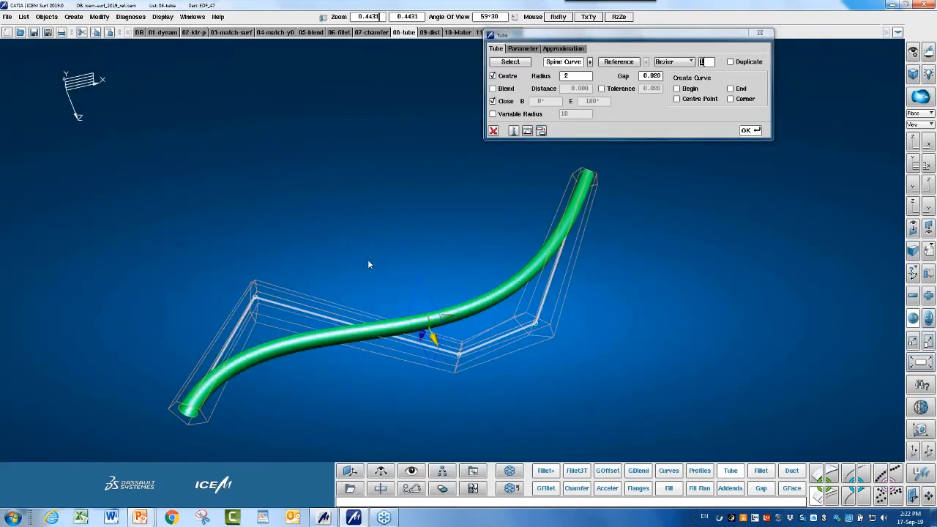
left_click(493, 114)
left_click(565, 114)
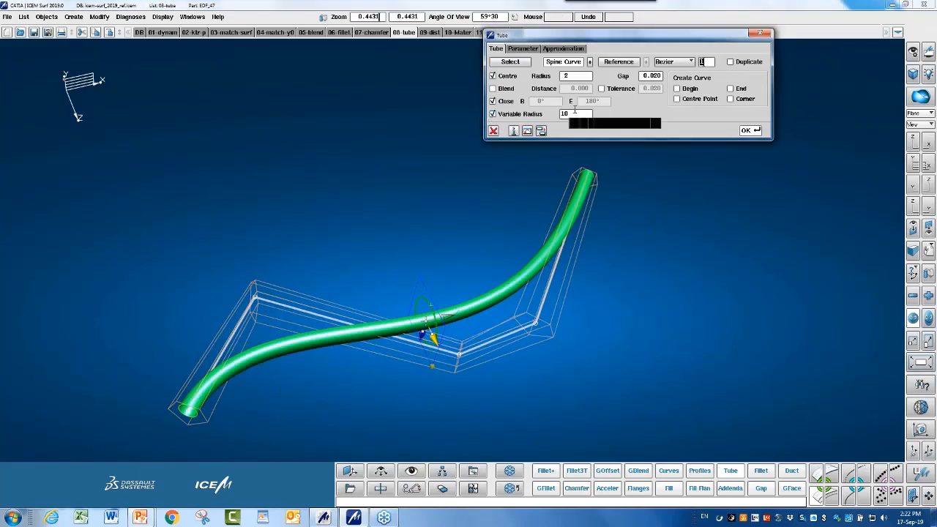
type("15")
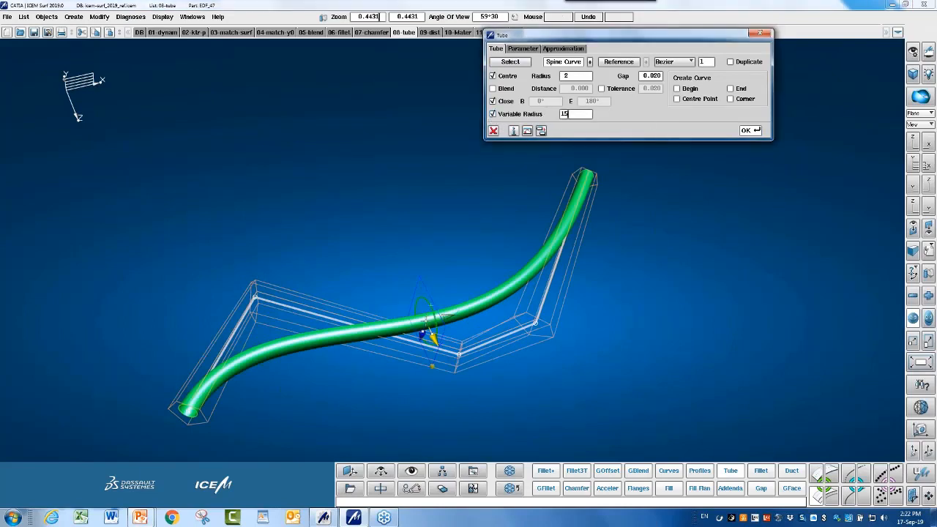
key("Return")
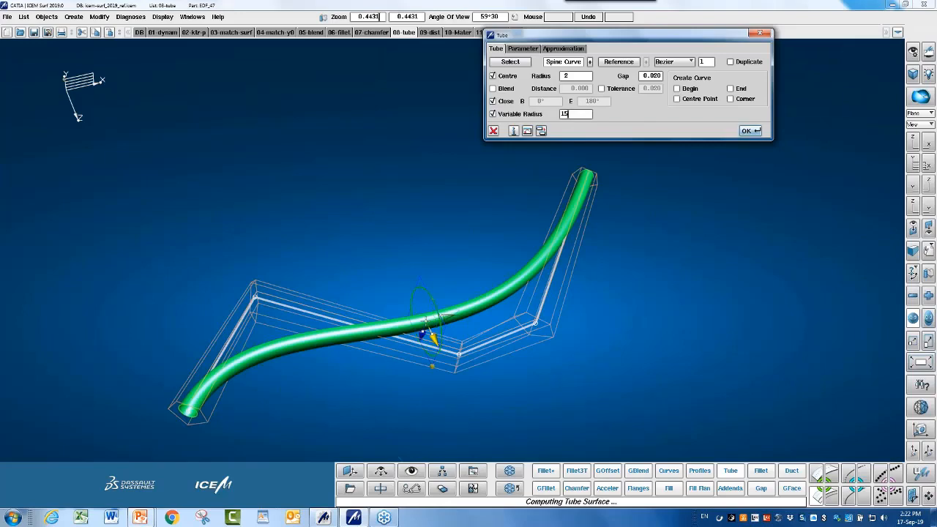
left_click_drag(666, 330, 651, 294, "ctrl+shift")
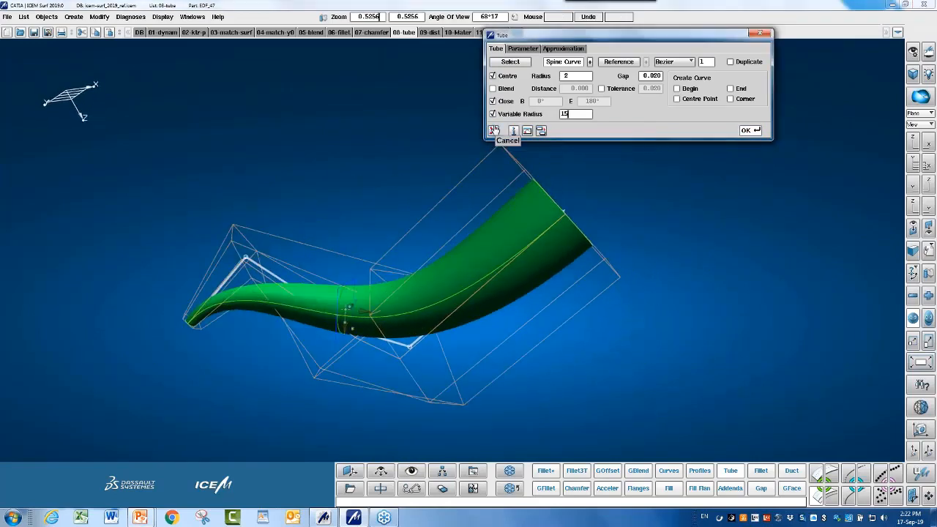
left_click(493, 131)
key("alt+Tab")
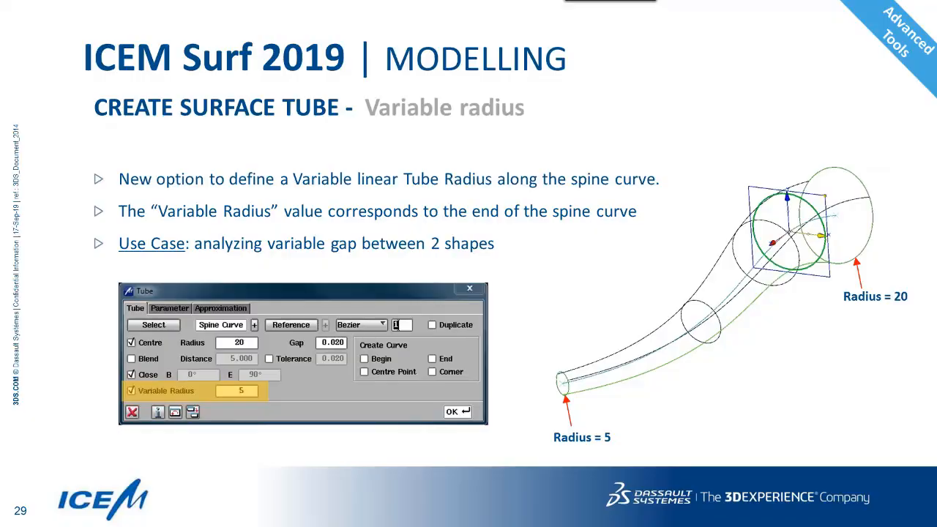
Advance to slide 30 on the Display Shading shortcut, then return to ICEM Surf.
key("Right")
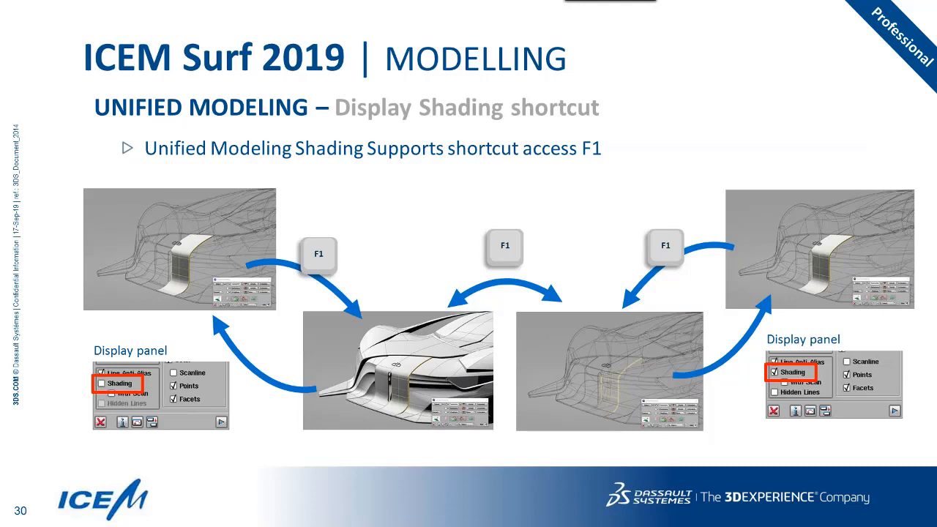
key("alt+Tab")
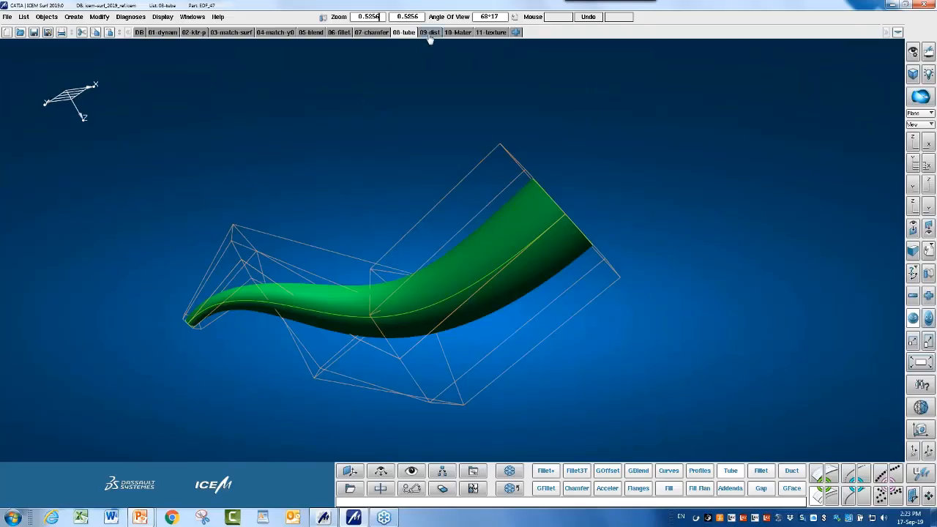
Load the 10-Mater car body model and orbit it into view.
left_click(457, 33)
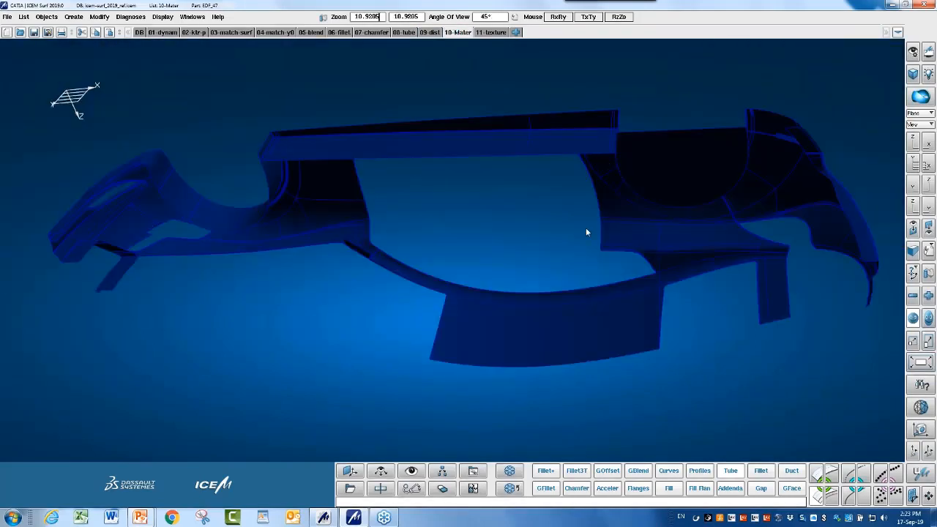
right_click_drag(586, 233, 623, 304)
left_click_drag(622, 304, 548, 246)
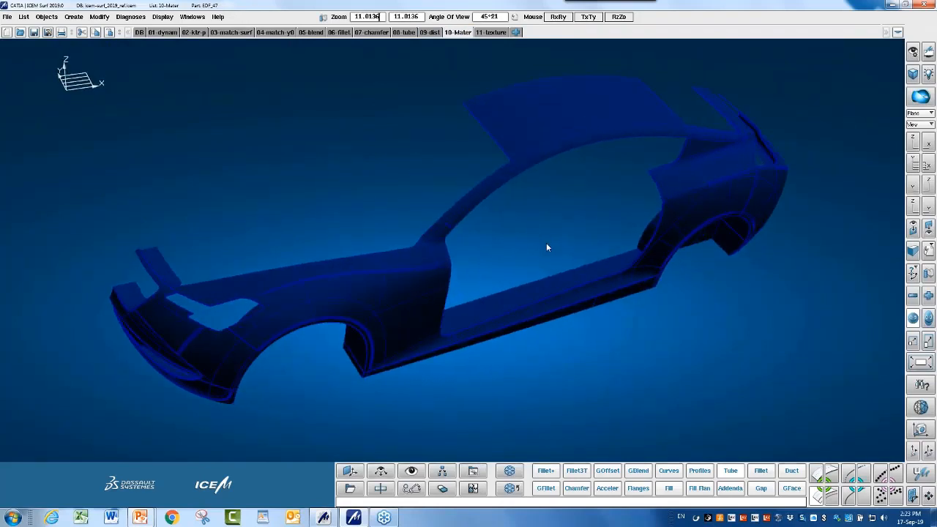
Pick the front bumper patches in Unified Modelling, excluding reference objects, and show geometry display settings.
left_click(922, 474)
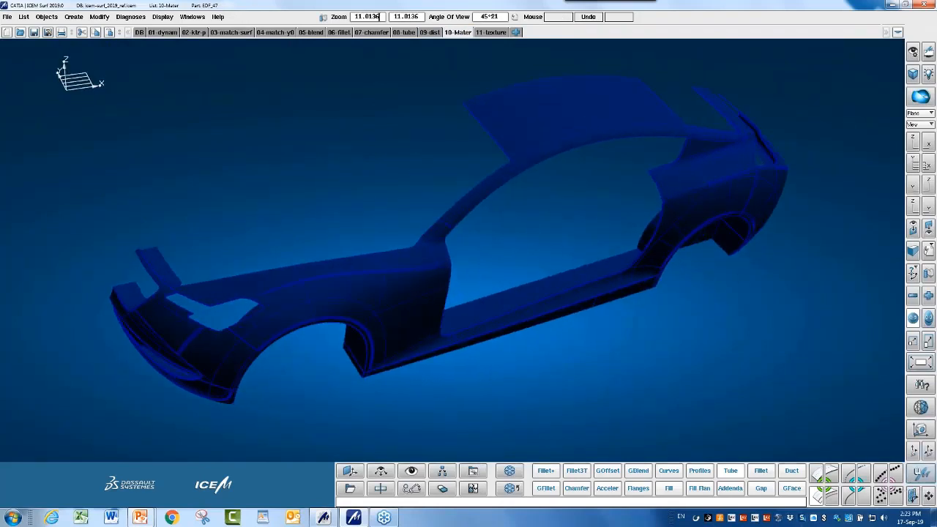
left_click(259, 434)
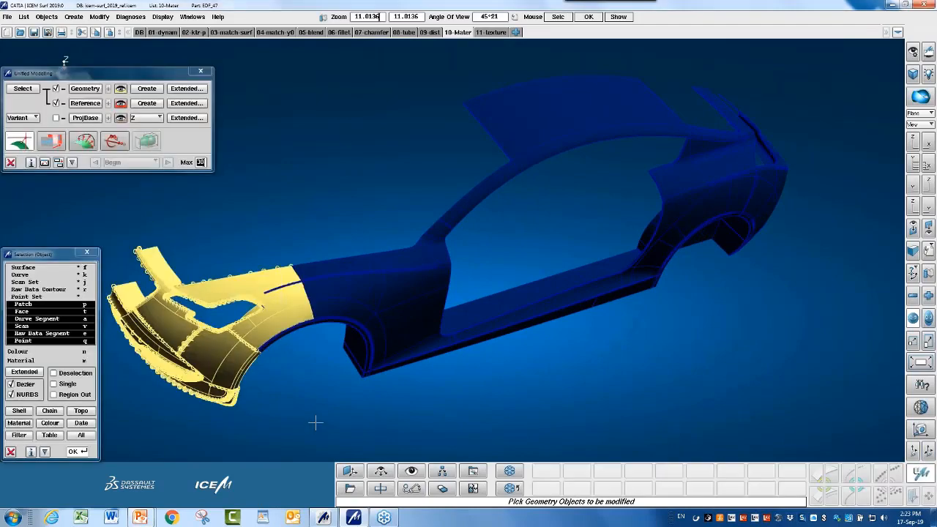
right_click_drag(315, 415, 543, 339, "ctrl+shift")
middle_click(543, 340)
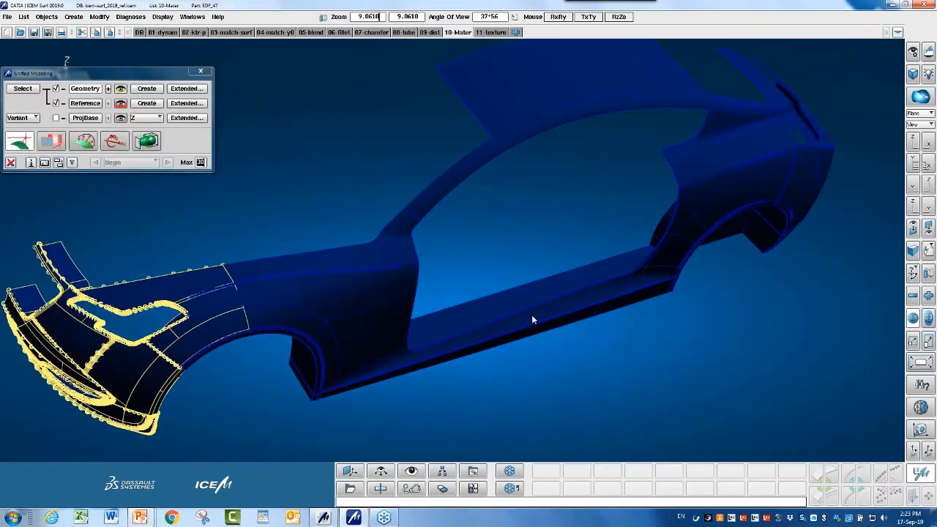
left_click_drag(532, 315, 677, 299, "ctrl+shift")
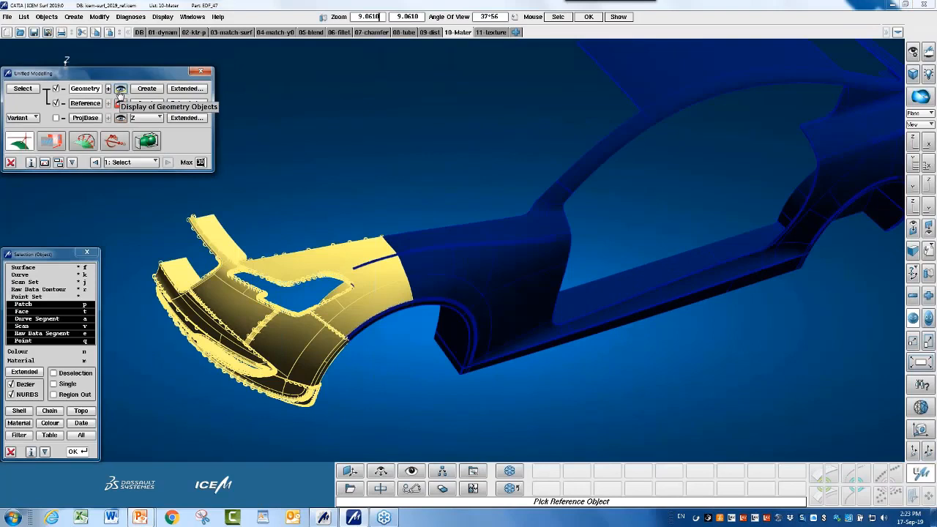
left_click(56, 104)
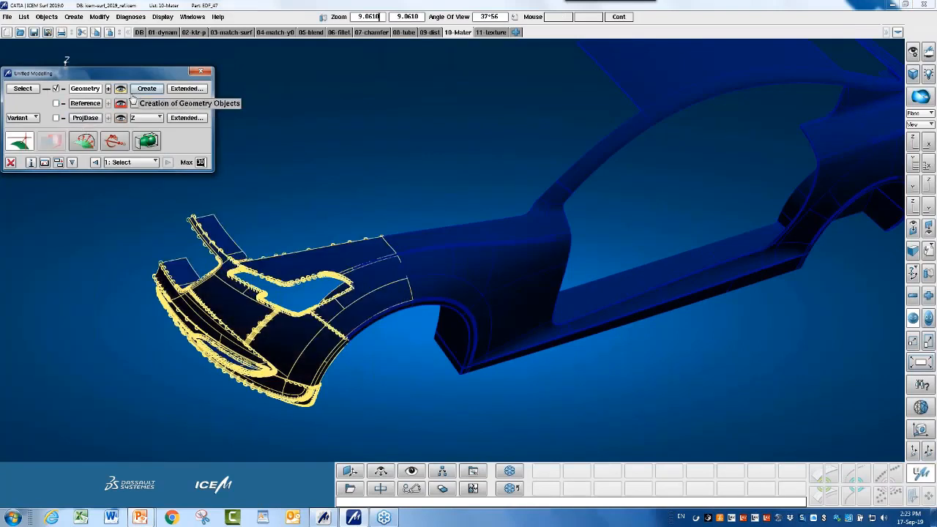
left_click(120, 89)
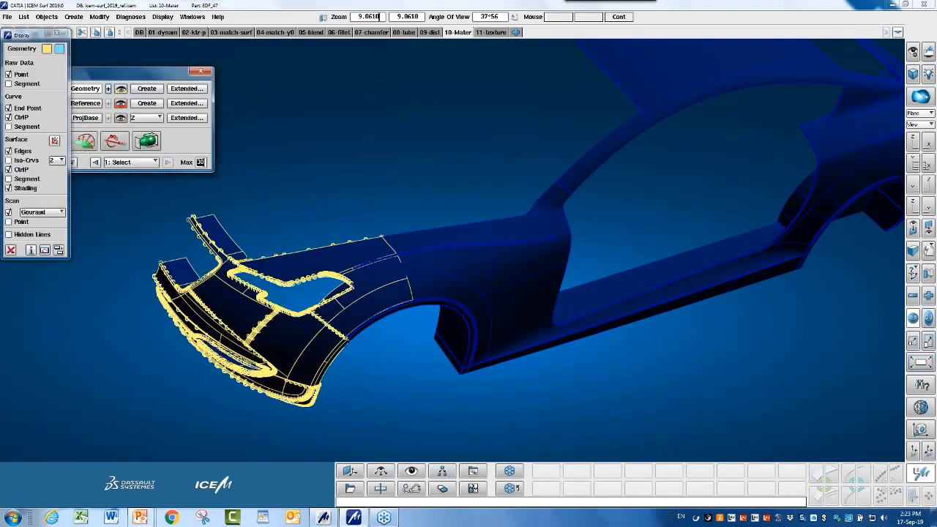
Toggle shading of the front patches using the Shading checkbox and the S shortcut.
left_click(26, 189)
left_click(26, 189)
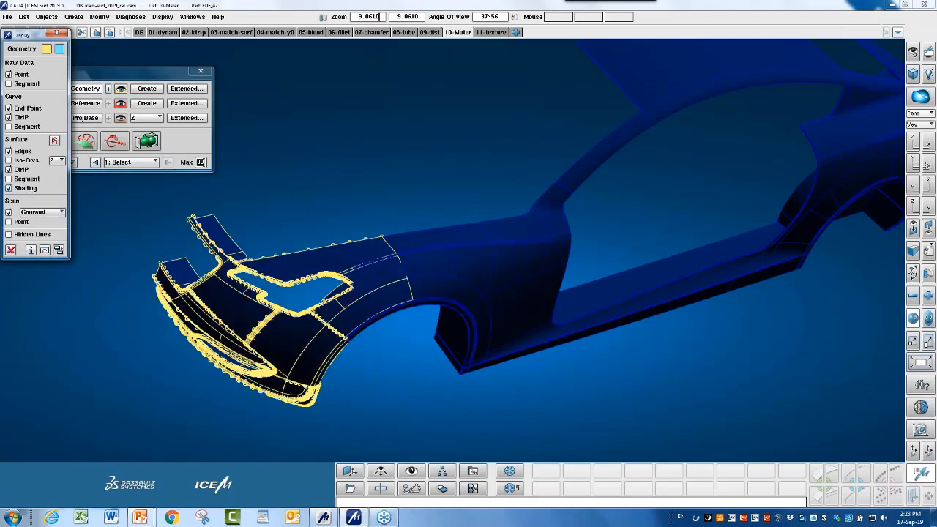
left_click(9, 188)
left_click(9, 188)
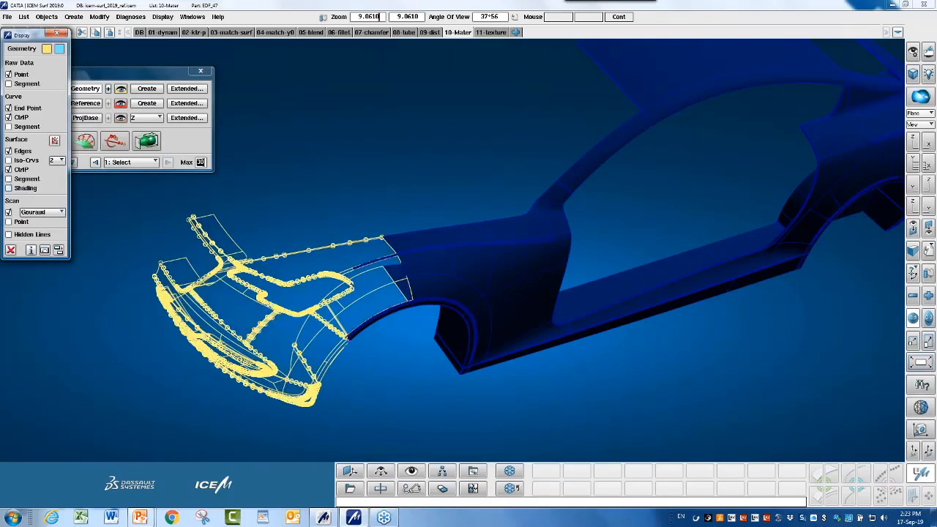
left_click(9, 189)
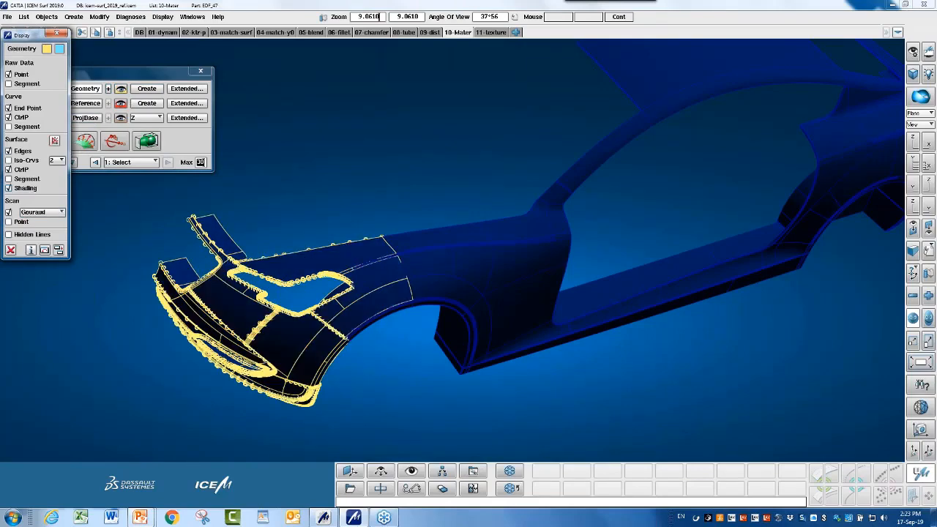
left_click(26, 189)
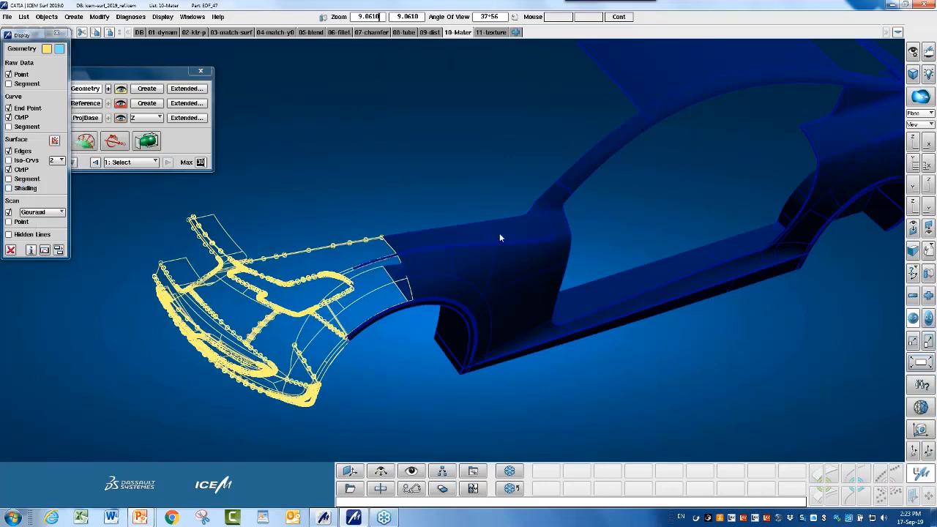
key("s")
key("s")
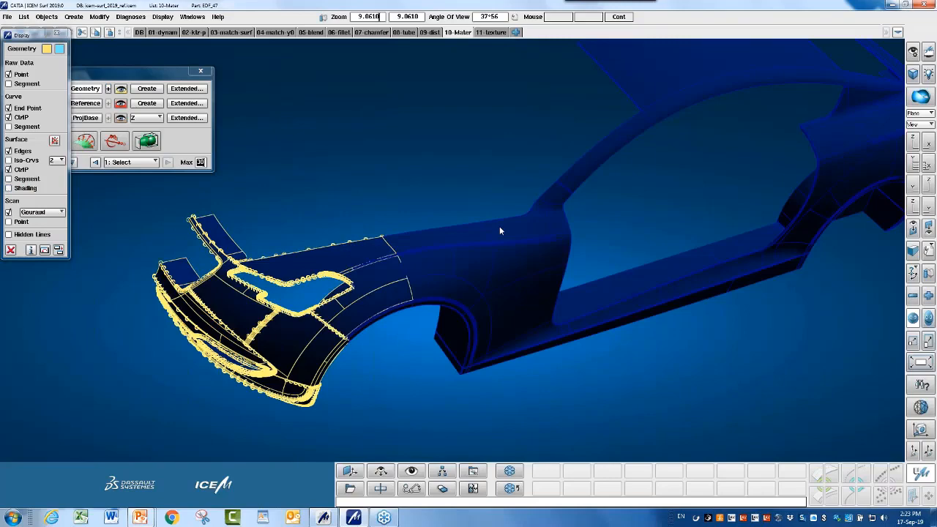
key("s")
key("s")
key("s")
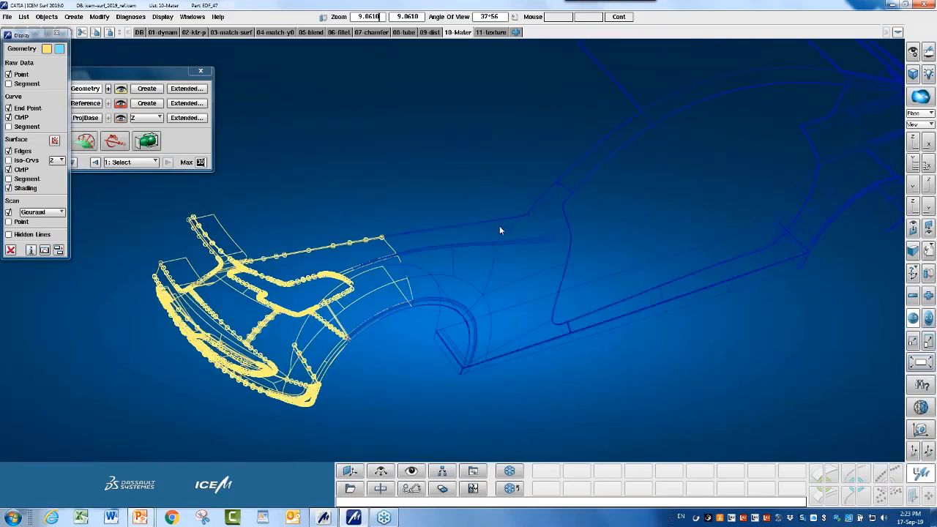
key("s")
key("s")
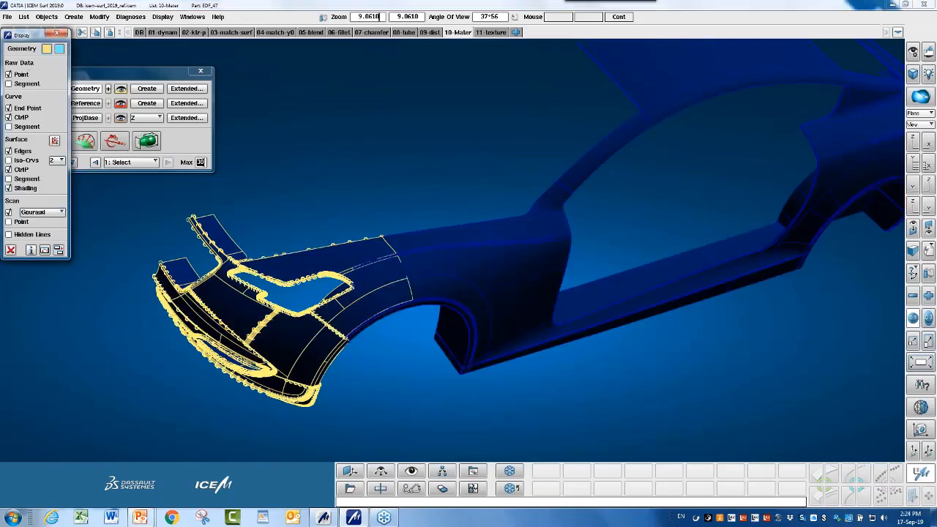
Flip the Shading checkbox repeatedly to compare shaded and wireframe front surfaces.
left_click(9, 188)
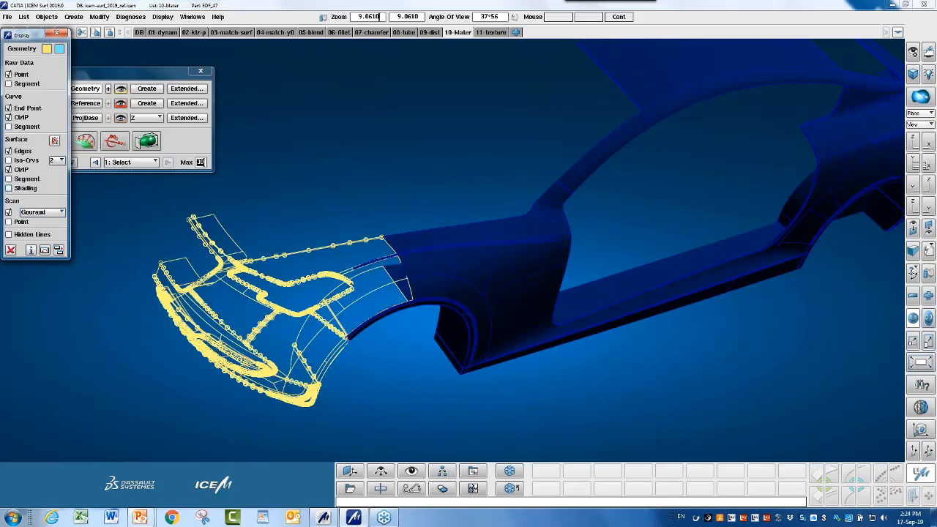
left_click(9, 188)
left_click(9, 188)
left_click(9, 188)
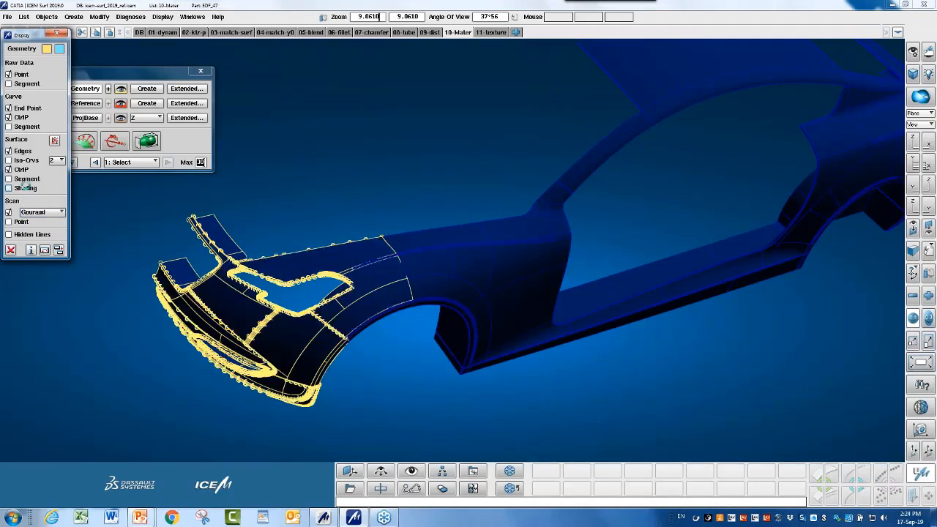
left_click(9, 188)
left_click(9, 188)
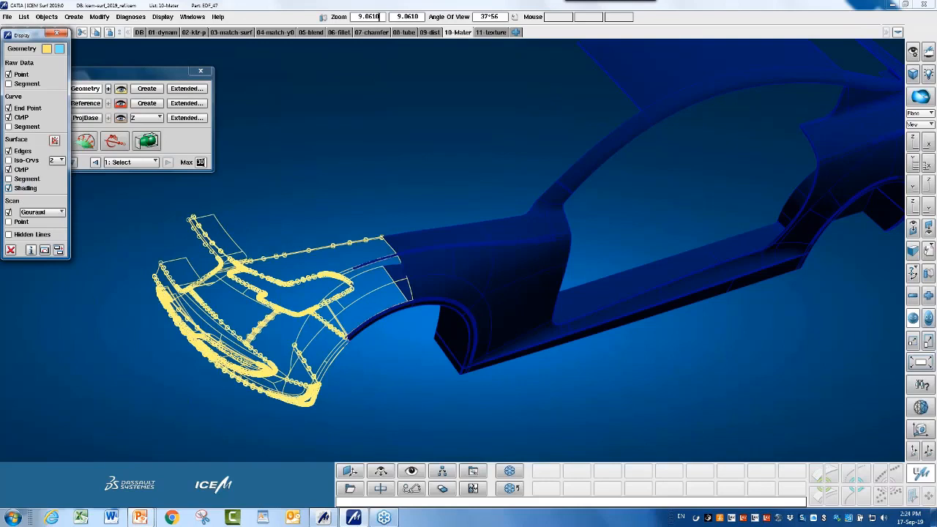
left_click(8, 188)
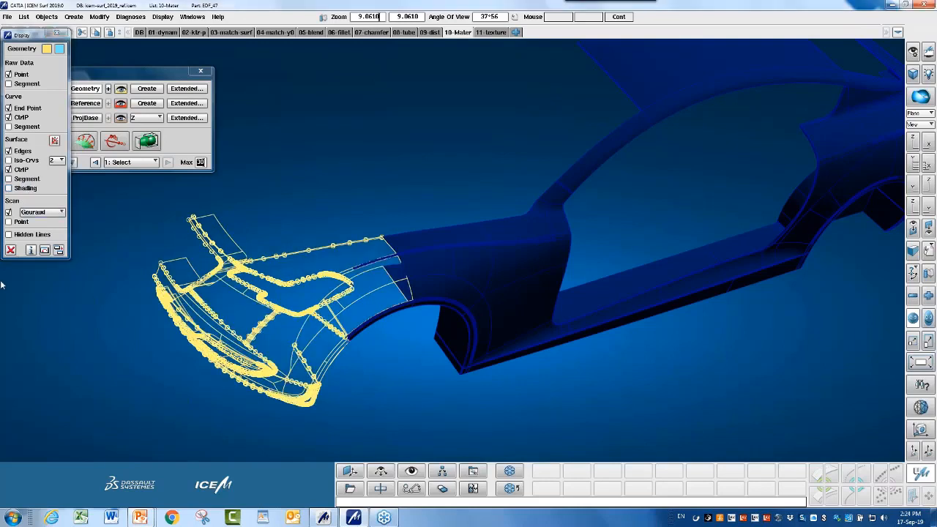
Close the Display and Unified Modelling panels and advance to Diagnosis slide 31.
left_click(11, 251)
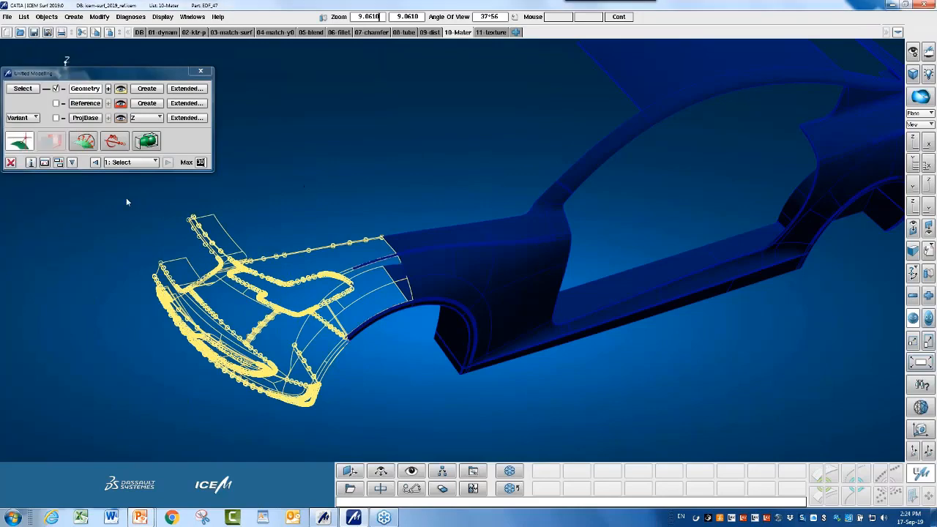
left_click(11, 162)
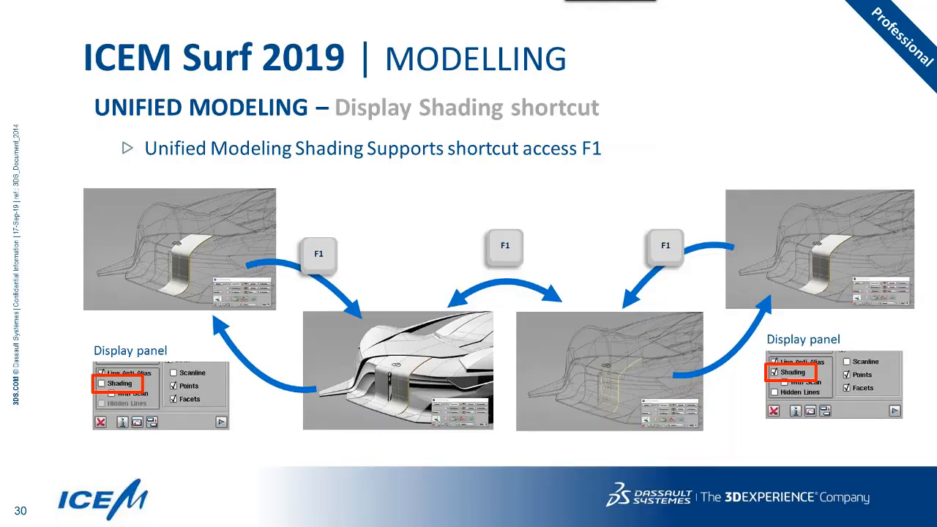
key("Right")
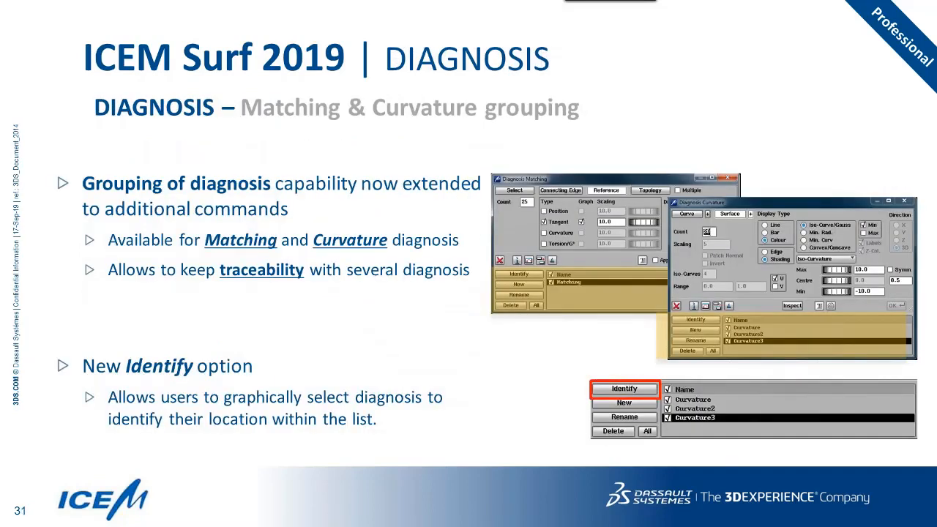
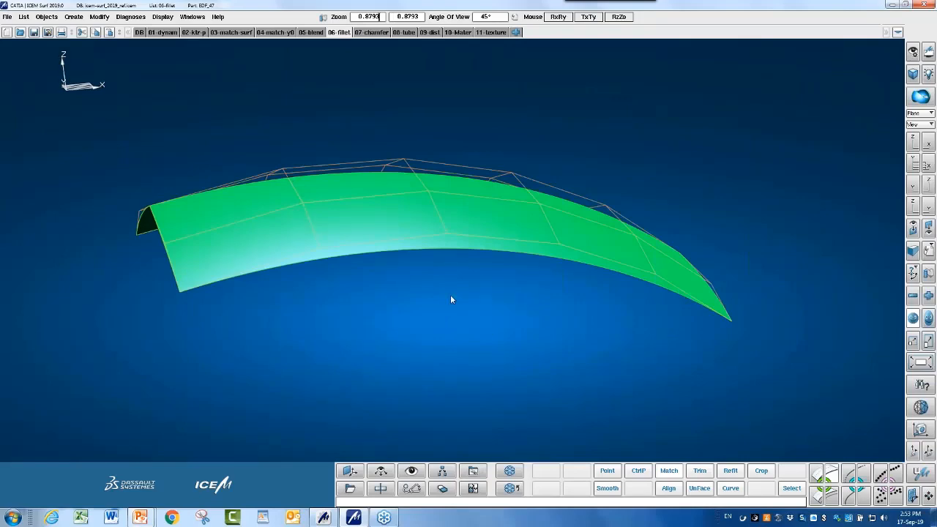
Open Advanced Fillet (Fillet+) and enable the 15.0 minimum-radius check.
left_click_drag(450, 295, 598, 324)
left_click(817, 495)
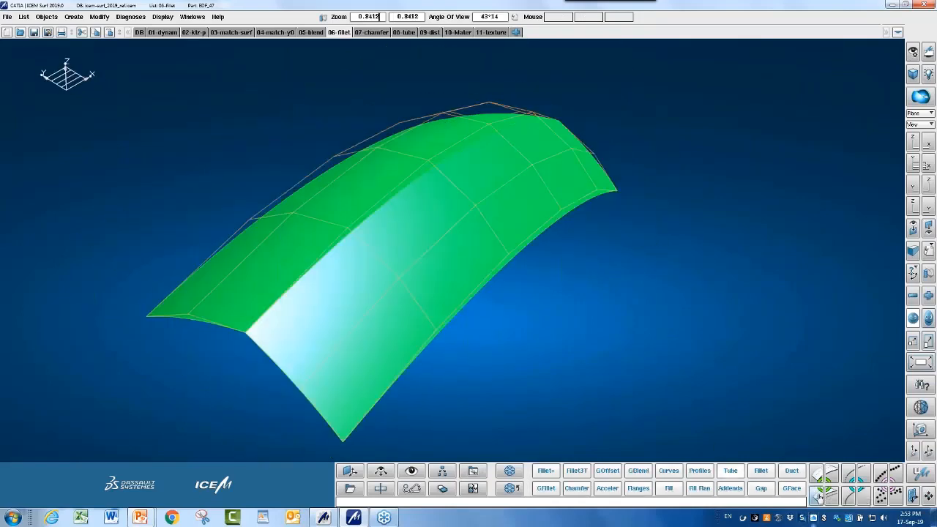
left_click(730, 471)
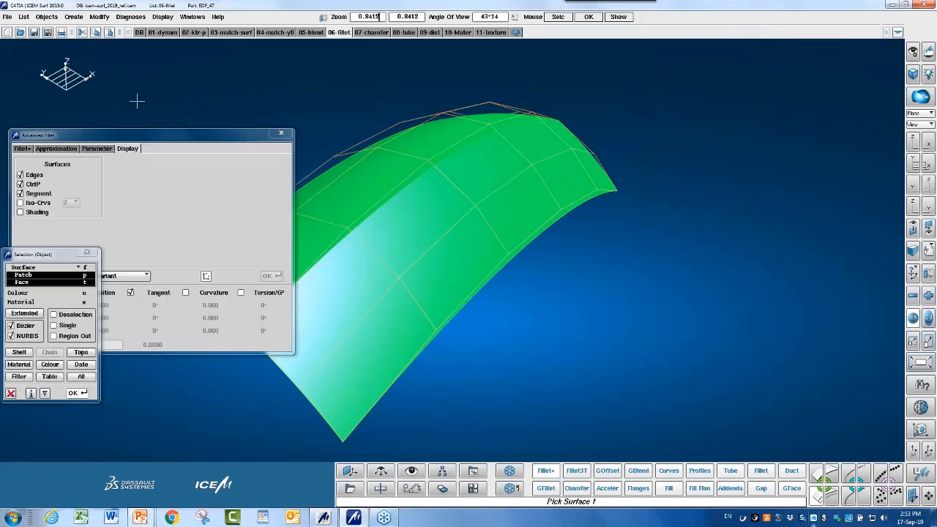
left_click(248, 110)
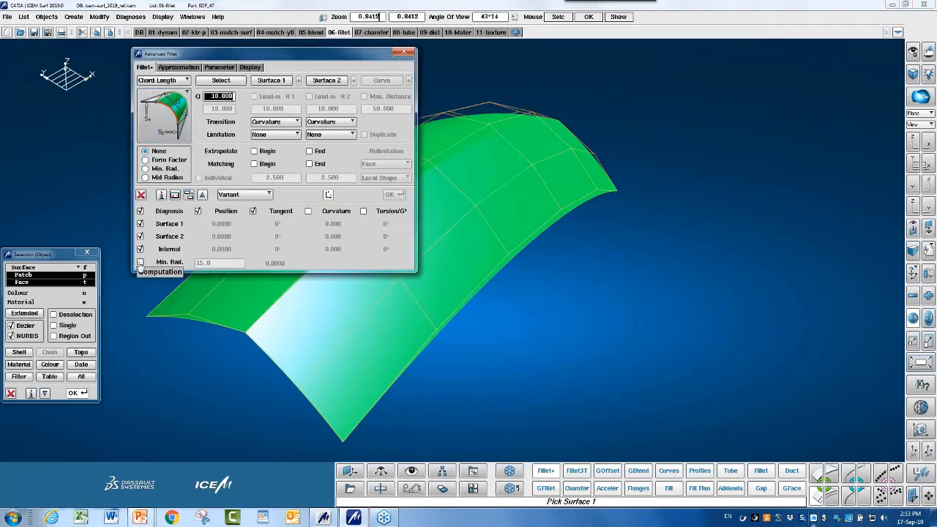
left_click(139, 262)
Select the front arched surface as Surface 1 and the back surface as Surface 2.
left_click(221, 83)
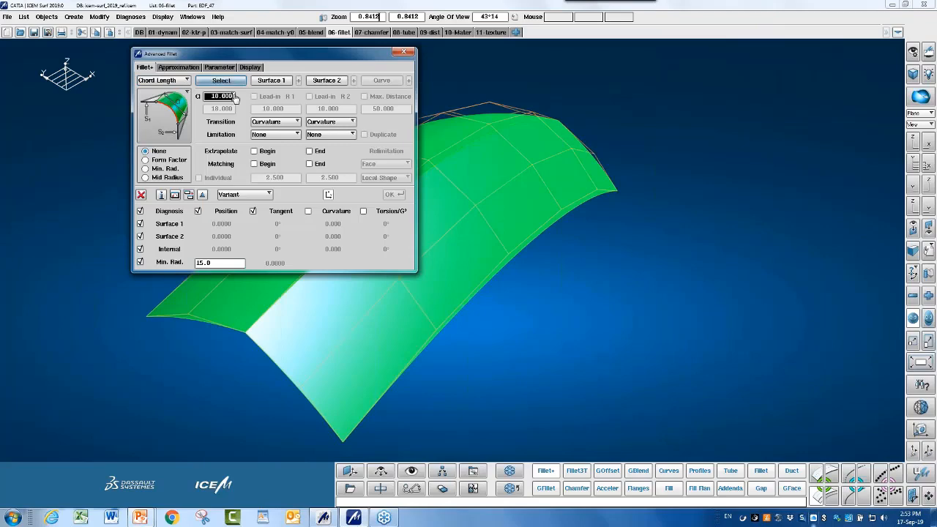
middle_click_drag(656, 222, 827, 307)
left_click(620, 303)
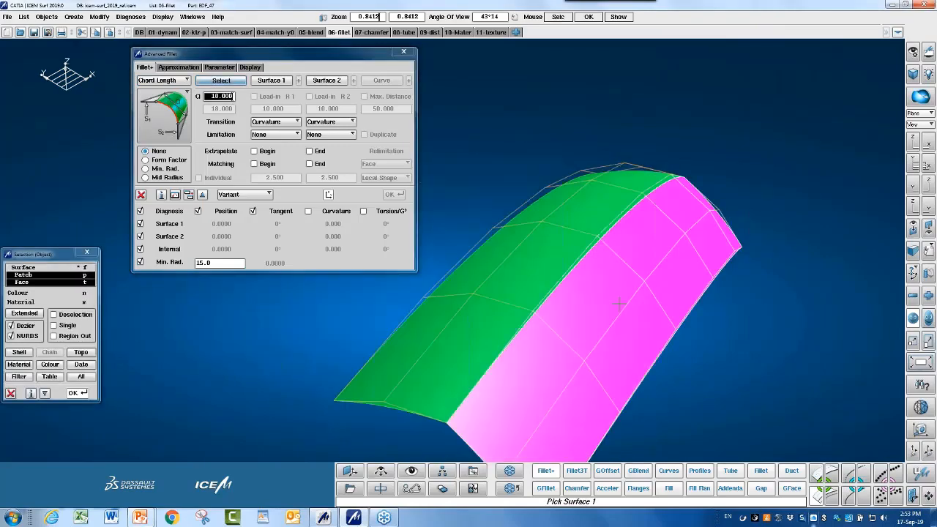
left_click(619, 304)
left_click(538, 210)
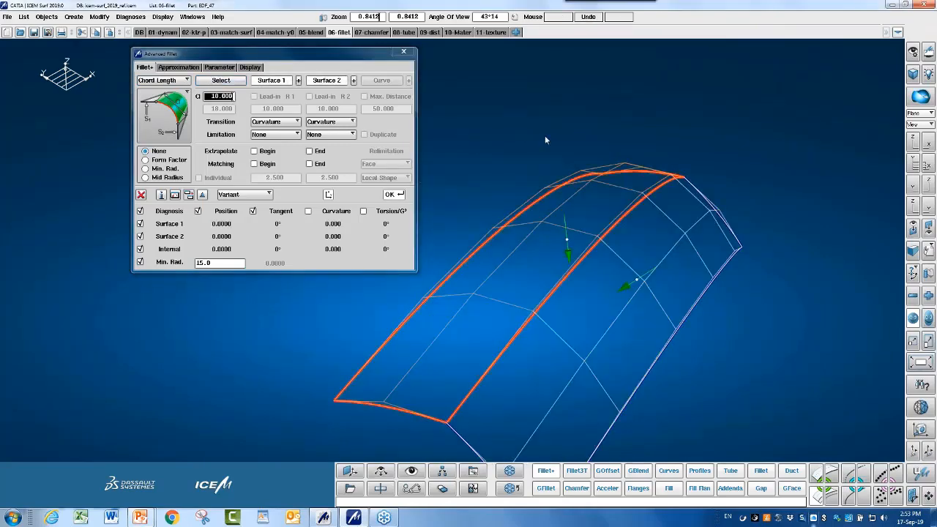
Compute the fillet between the two arched surfaces and orbit to inspect the green band.
left_click(391, 195)
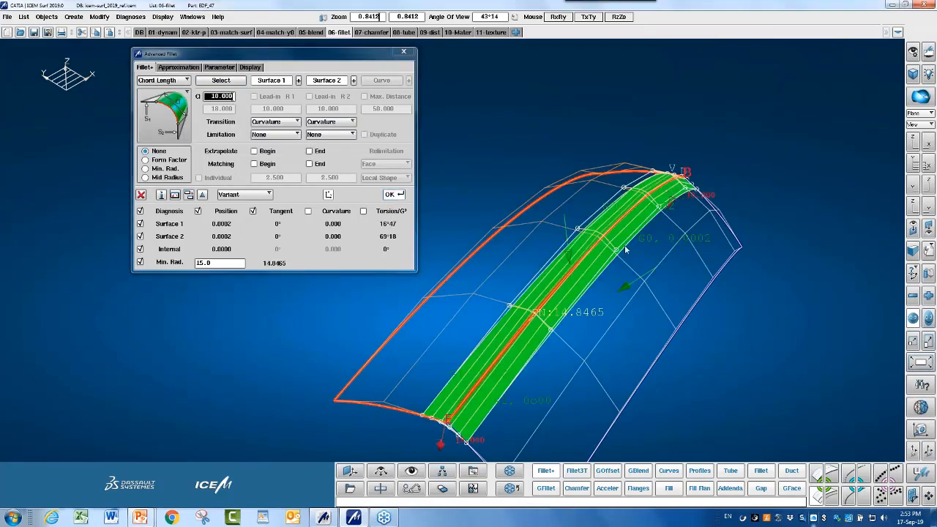
middle_click_drag(625, 250, 584, 221, "ctrl")
left_click_drag(579, 270, 575, 246, "ctrl")
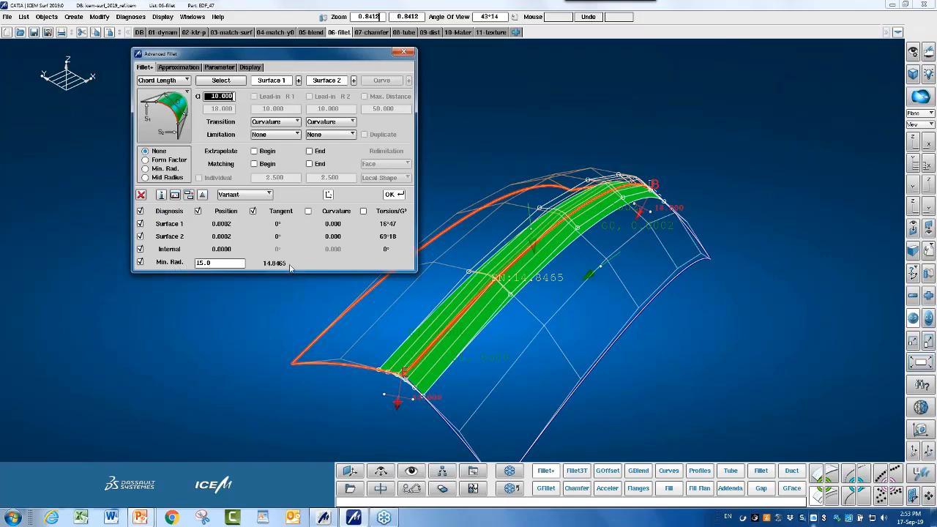
left_click_drag(567, 292, 665, 173, "ctrl")
right_click_drag(577, 266, 522, 286, "ctrl")
left_click_drag(489, 292, 504, 255, "ctrl")
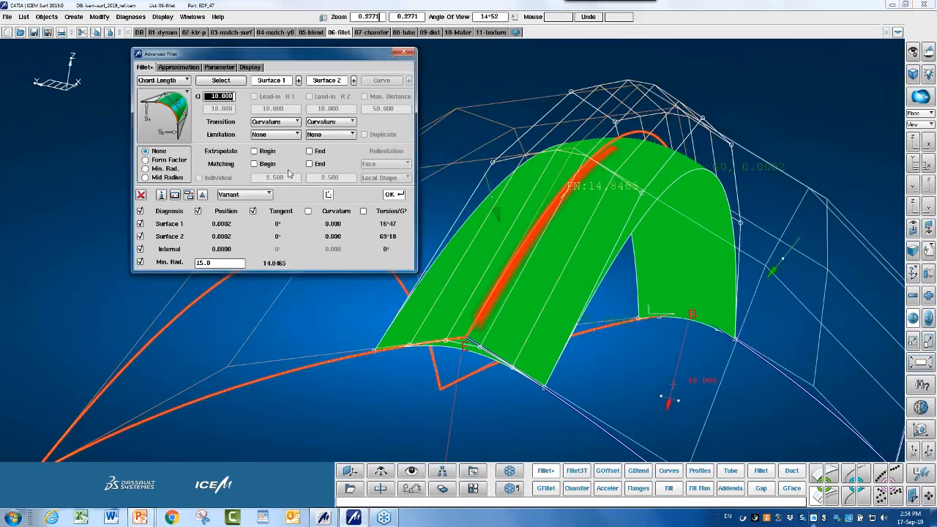
Try chord length 19, then settle on 10 with minimum radius 12, checking the red undercut zones.
type("19")
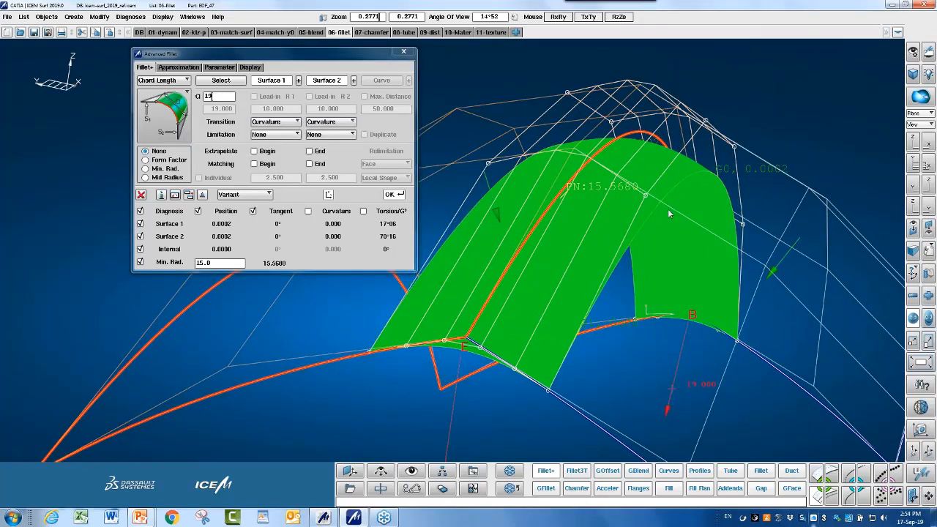
left_click_drag(669, 213, 269, 297, "ctrl")
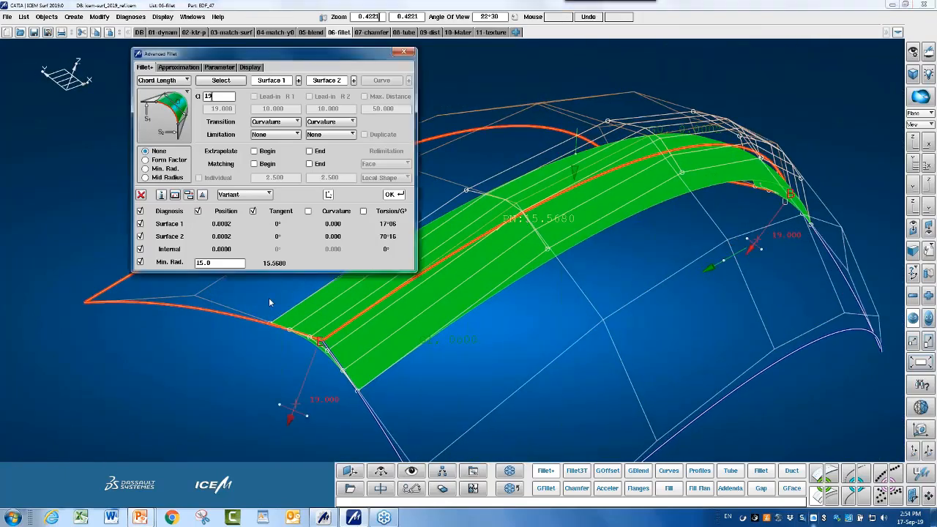
double_click(215, 263)
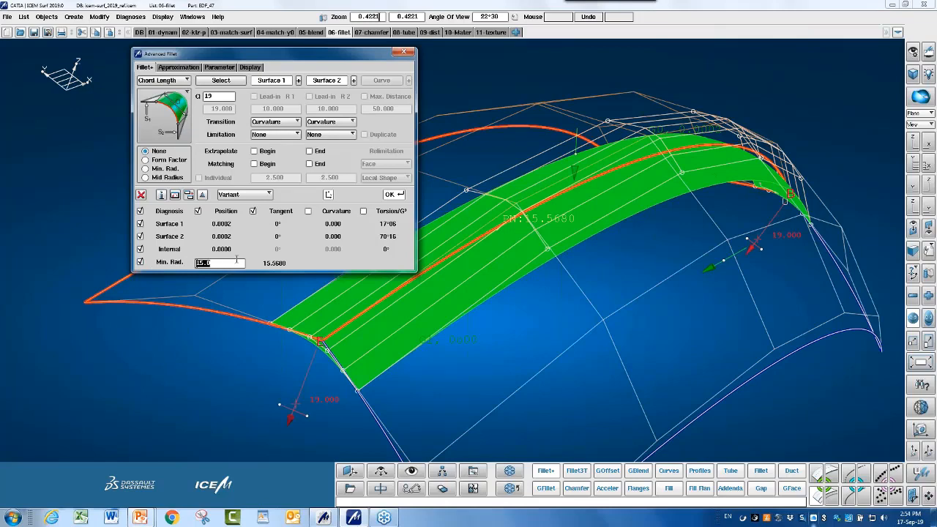
type("12")
double_click(208, 96)
type("10")
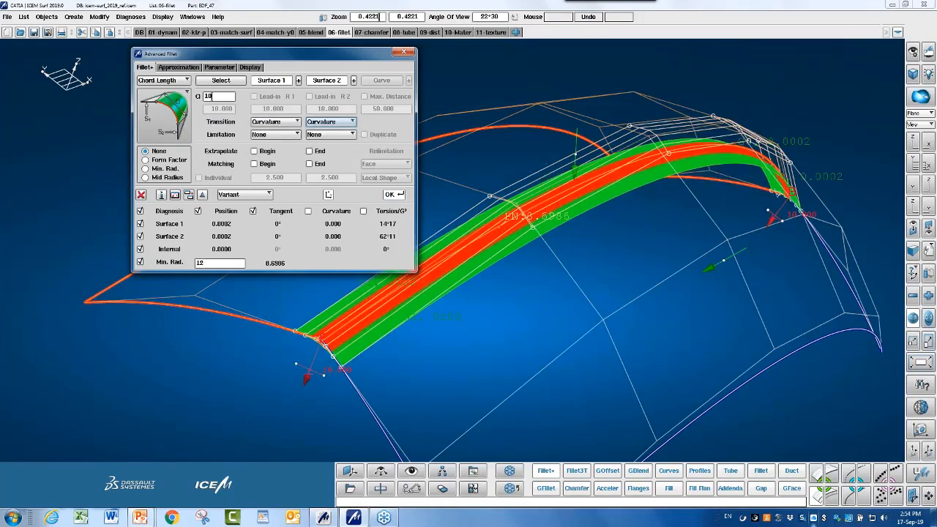
left_click_drag(657, 235, 624, 270, "ctrl")
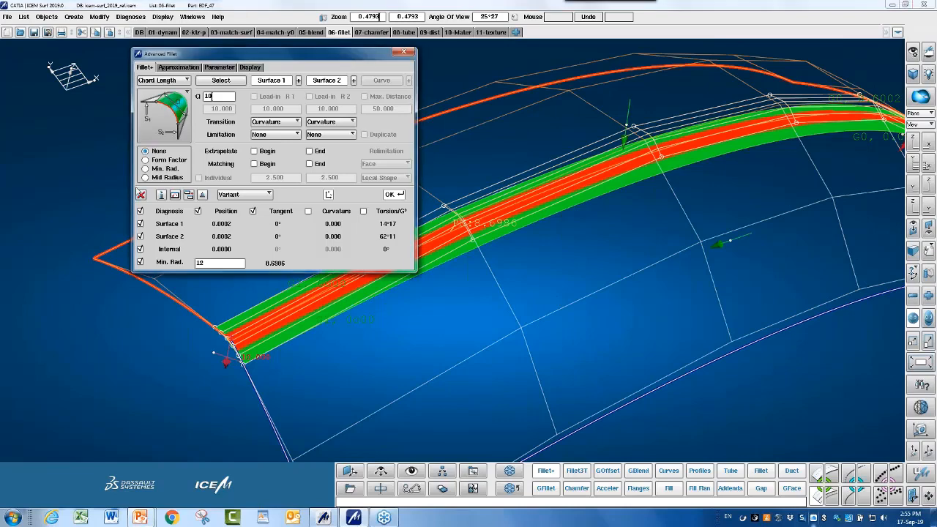
Close the Advanced Fillet dialog, keeping the fillet band, and bring up the Create Patch tools.
left_click(142, 195)
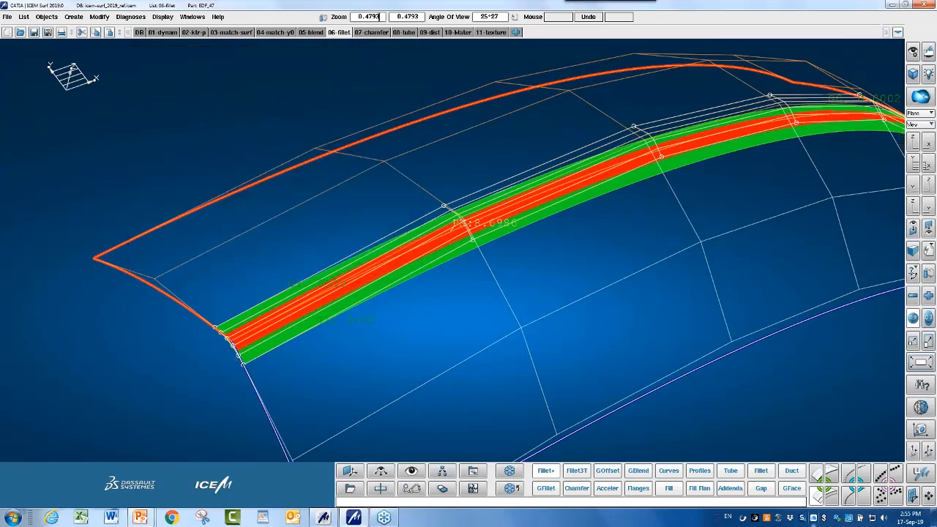
left_click(831, 494)
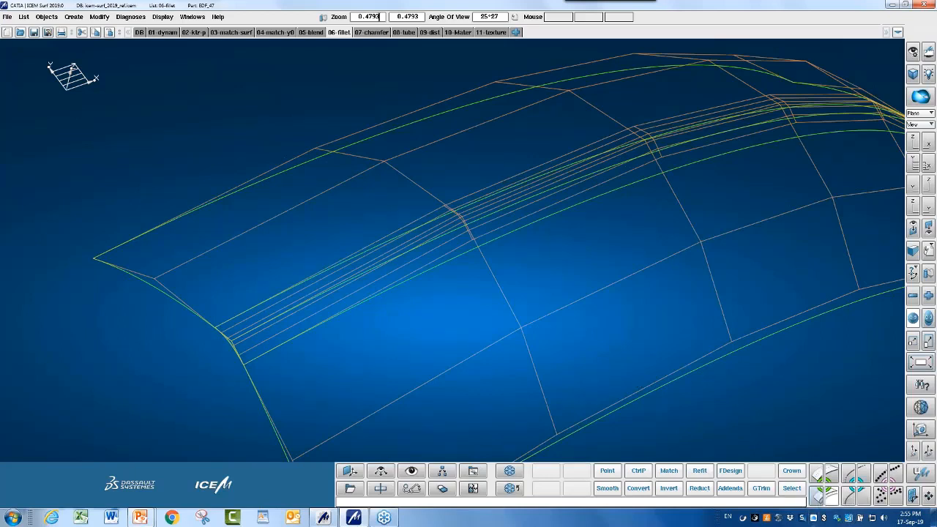
left_click(817, 495)
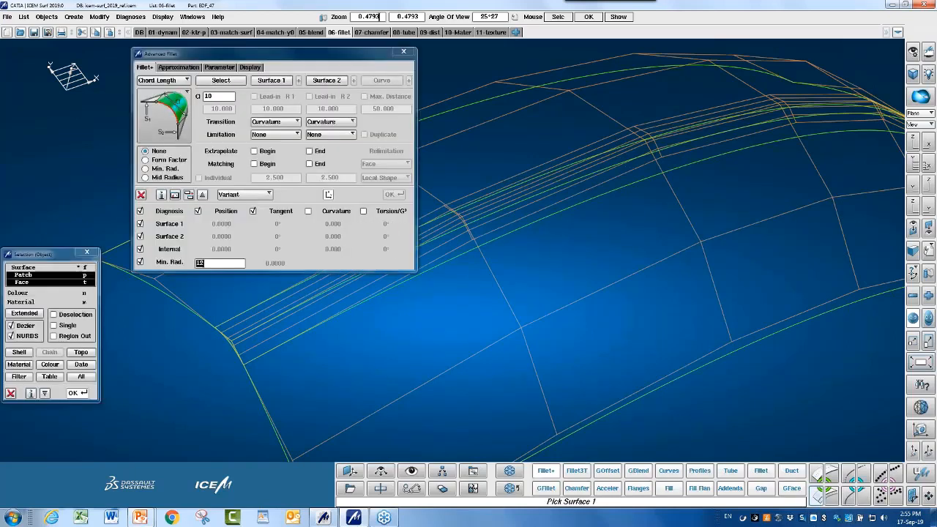
left_click(817, 473)
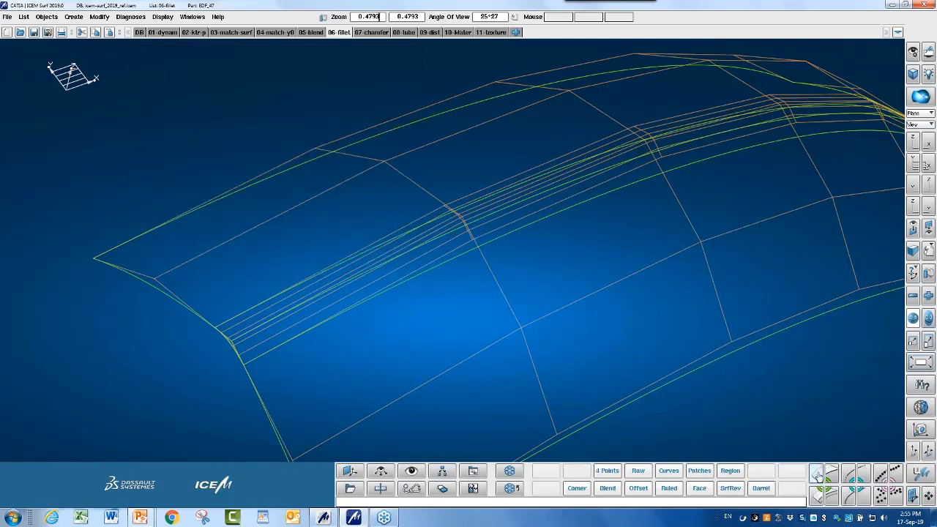
Start a Corner Blend, expand its diagnosis table, then cancel it.
left_click(577, 489)
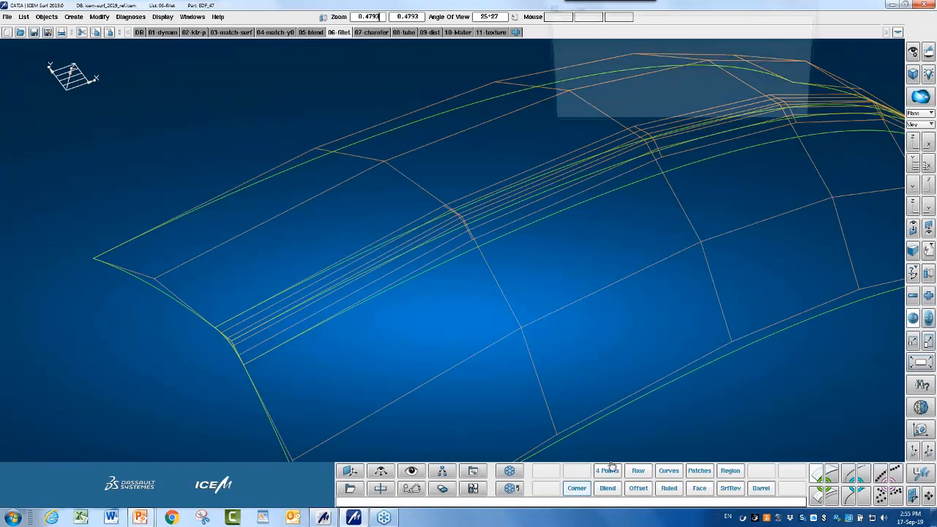
left_click(610, 118)
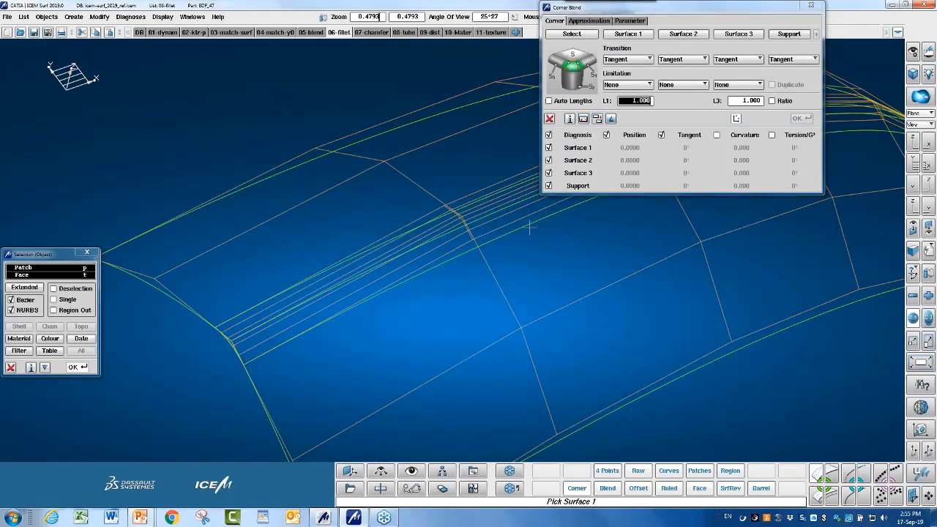
left_click(550, 118)
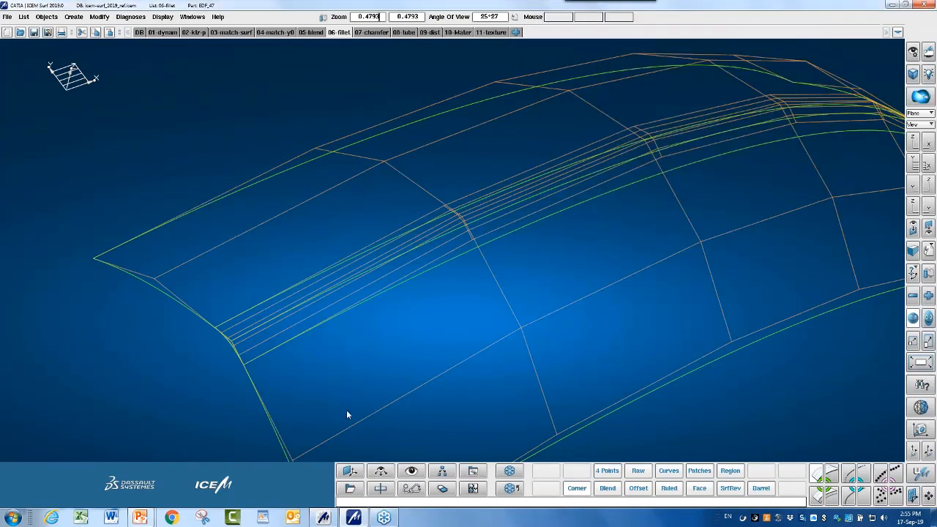
left_click(380, 489)
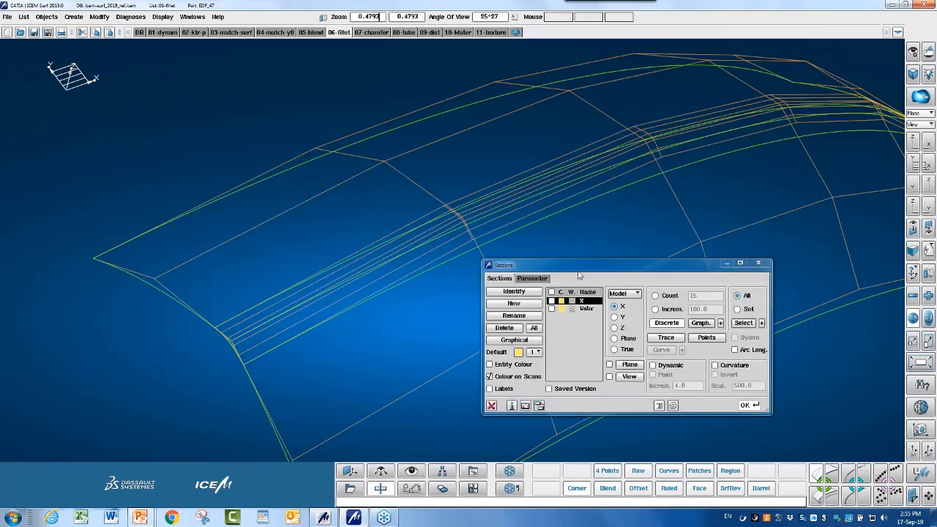
left_click_drag(603, 268, 511, 92)
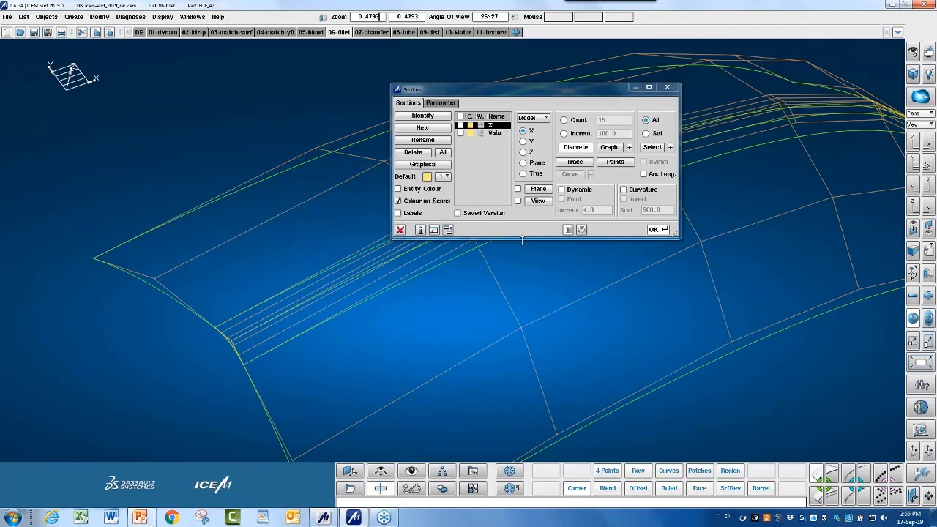
left_click_drag(522, 240, 522, 336)
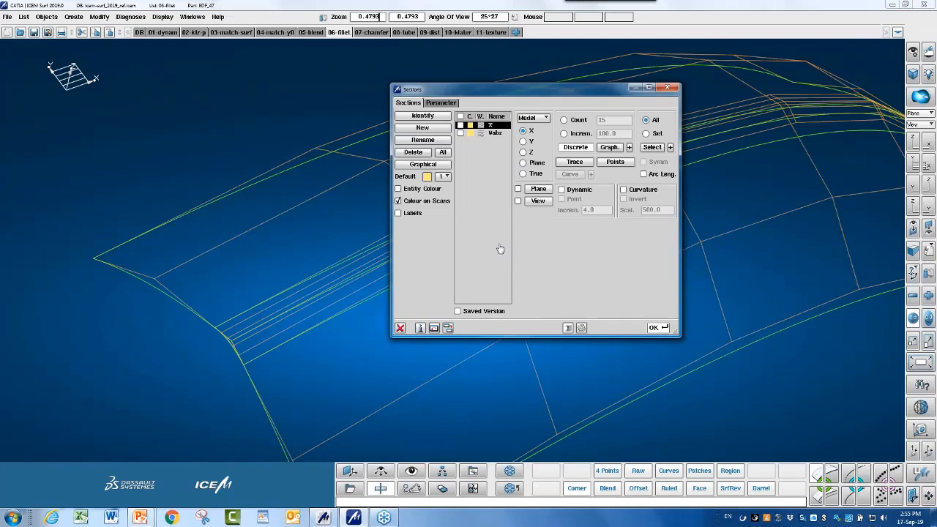
left_click(461, 133)
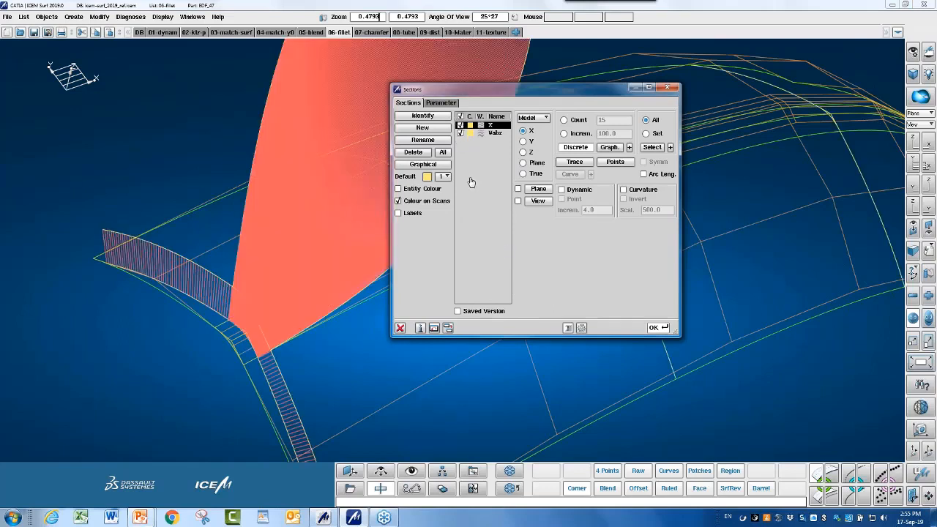
left_click(460, 133)
left_click(459, 125)
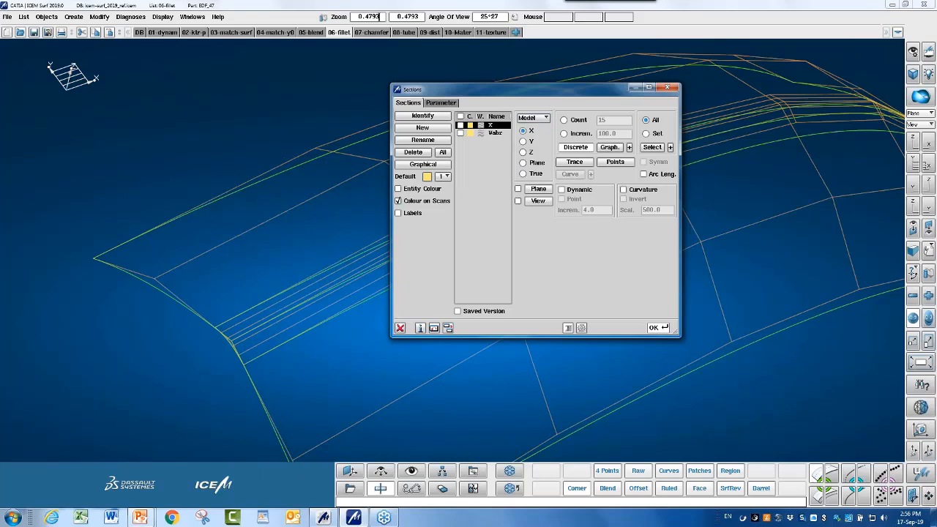
left_click(416, 358)
left_click(400, 327)
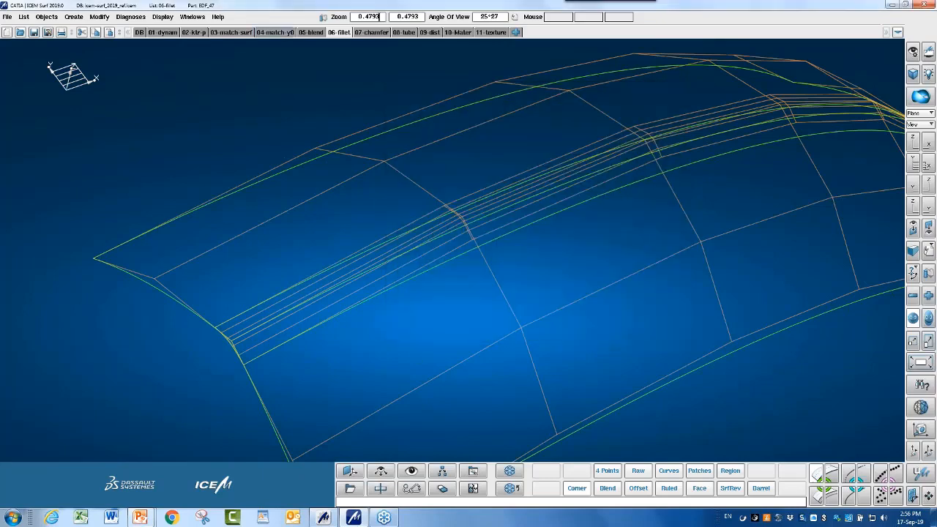
Switch to the 05-blend model and start a blend between Edge 1 and Edge 2.
left_click(311, 32)
middle_click_drag(367, 271, 461, 293)
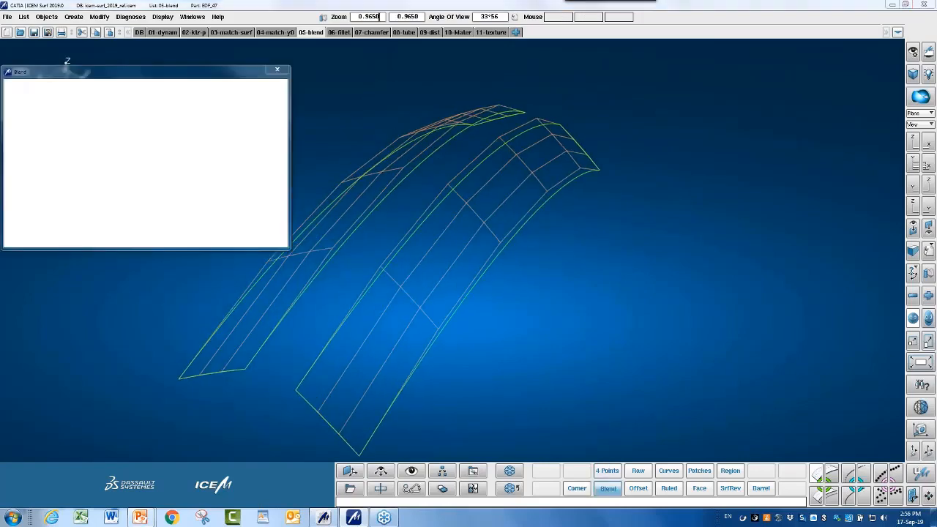
left_click(383, 262)
left_click(362, 231)
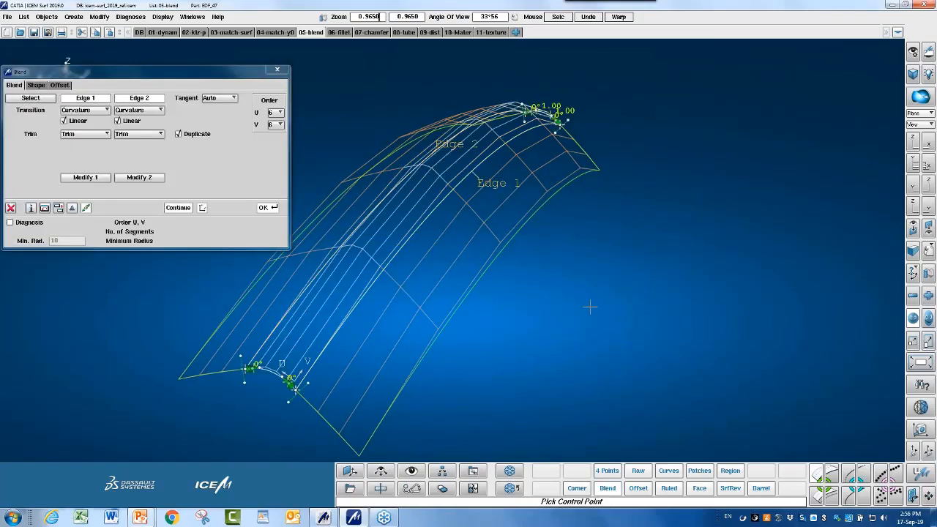
middle_click_drag(590, 278, 663, 300, "ctrl")
left_click_drag(663, 301, 640, 308, "ctrl")
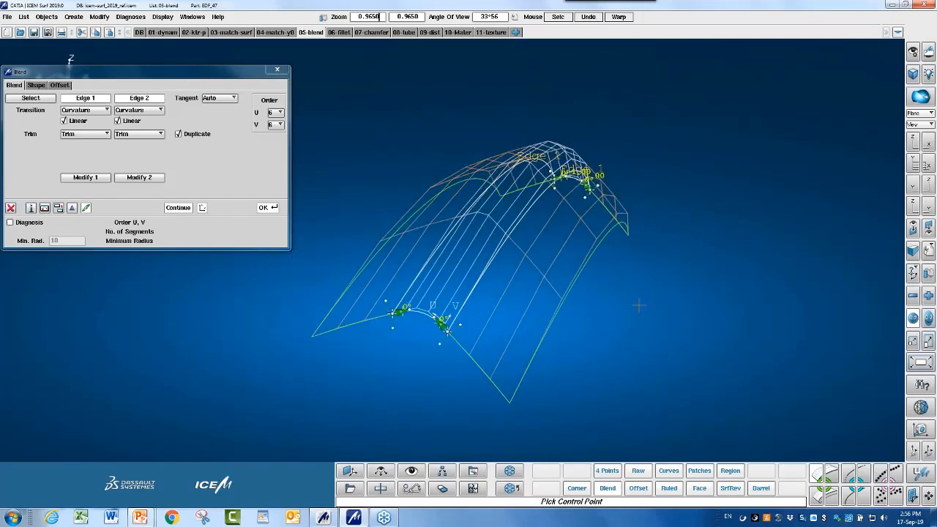
middle_click_drag(640, 307, 713, 295, "ctrl")
right_click_drag(713, 295, 638, 286, "ctrl")
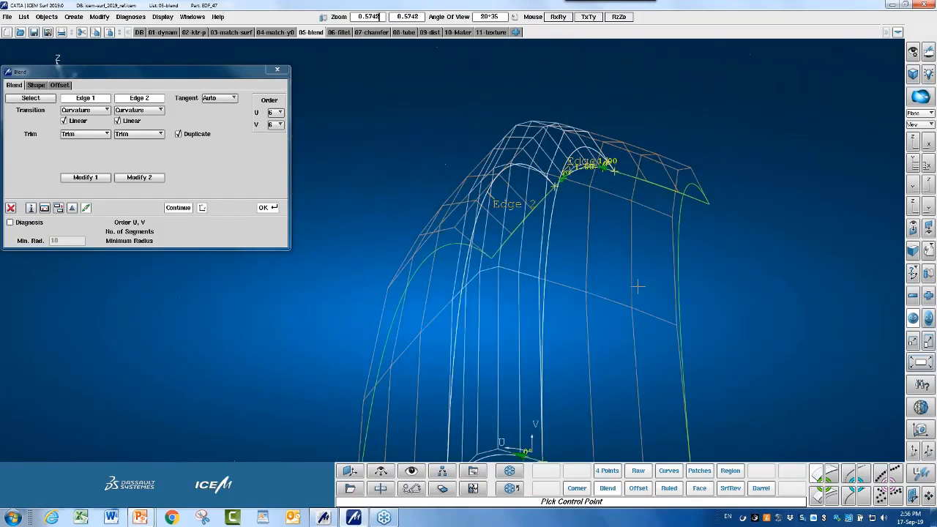
left_click_drag(638, 286, 592, 353, "ctrl")
right_click_drag(591, 353, 615, 350, "ctrl")
On the Shape tab, set the blend offsets to 0.455 and 0.244 to reshape the curve.
left_click(36, 86)
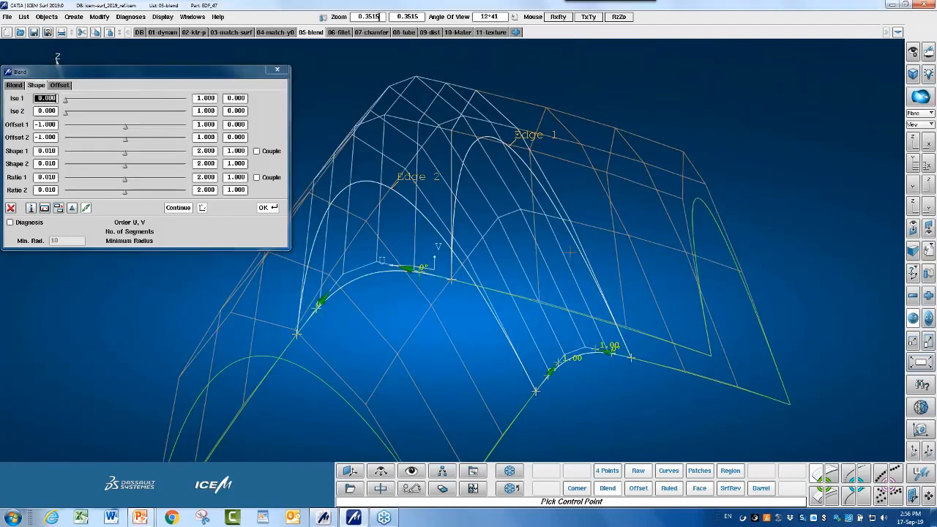
left_click_drag(557, 264, 617, 261, "ctrl")
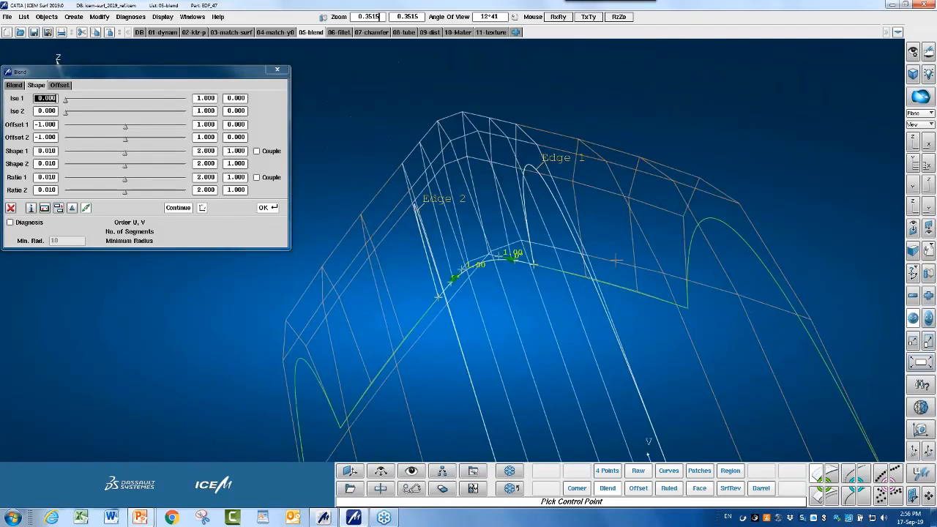
middle_click_drag(617, 261, 516, 127, "ctrl")
right_click_drag(538, 212, 496, 217, "ctrl")
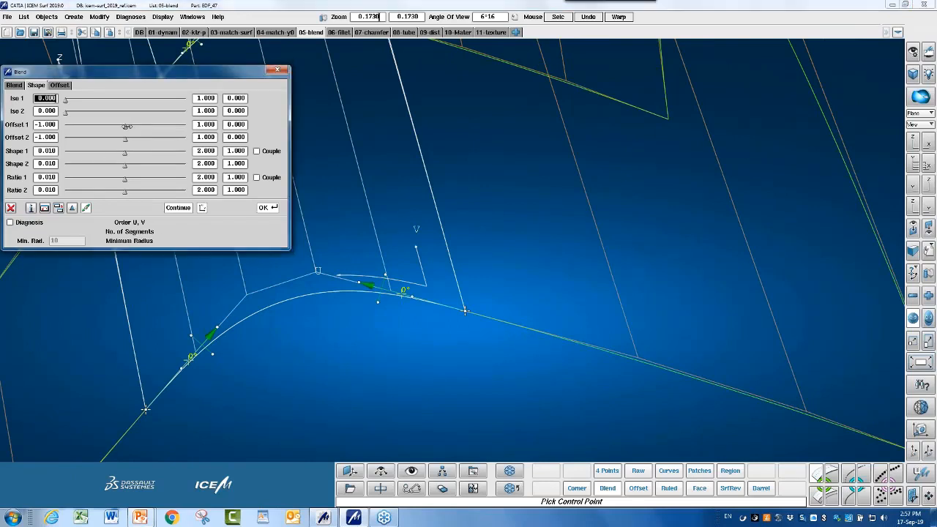
mouse_move(127, 126)
left_mouse_down()
mouse_move(164, 126)
mouse_move(76, 125)
mouse_move(165, 126)
mouse_move(177, 95)
mouse_move(132, 98)
mouse_move(152, 103)
mouse_move(151, 127)
mouse_move(65, 126)
mouse_move(151, 126)
mouse_move(159, 93)
mouse_move(103, 110)
mouse_move(151, 124)
mouse_move(134, 139)
mouse_move(141, 139)
mouse_move(127, 139)
mouse_move(140, 139)
left_mouse_up()
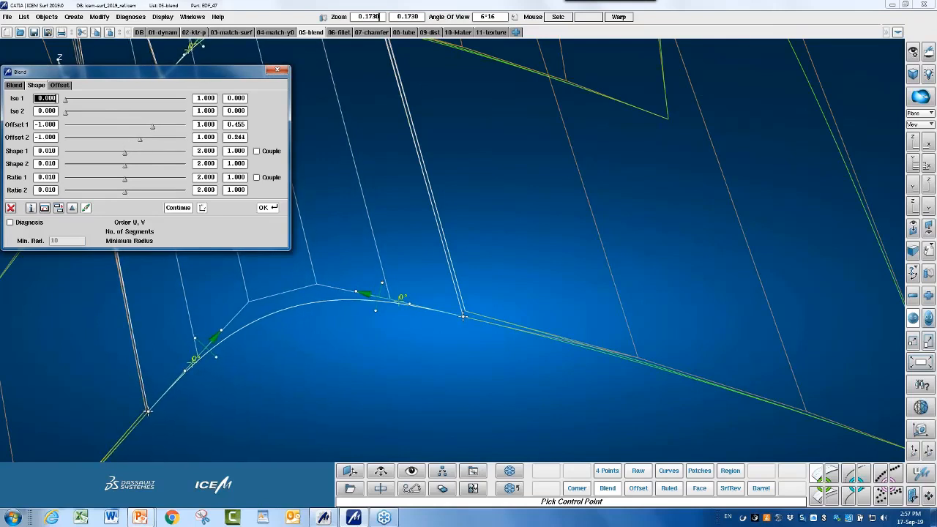
left_click(477, 360)
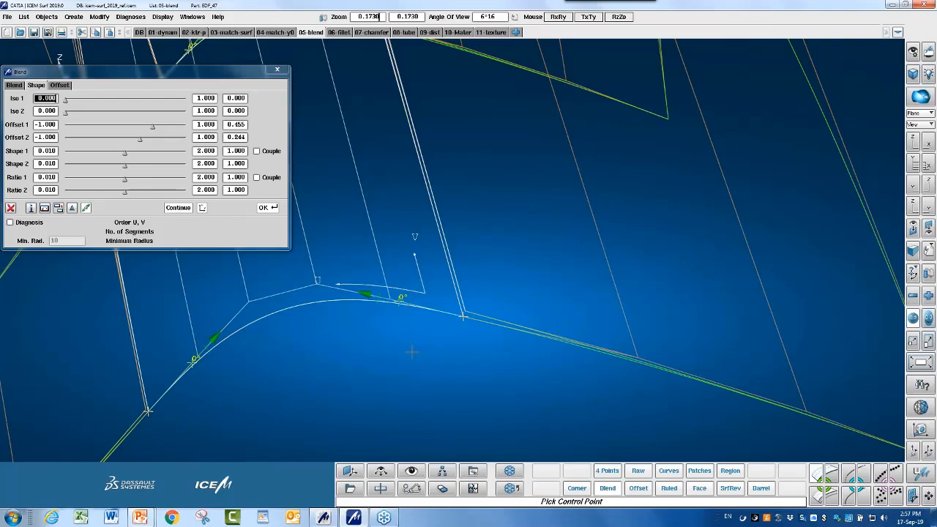
middle_click_drag(473, 336, 627, 293)
right_click_drag(627, 293, 514, 361)
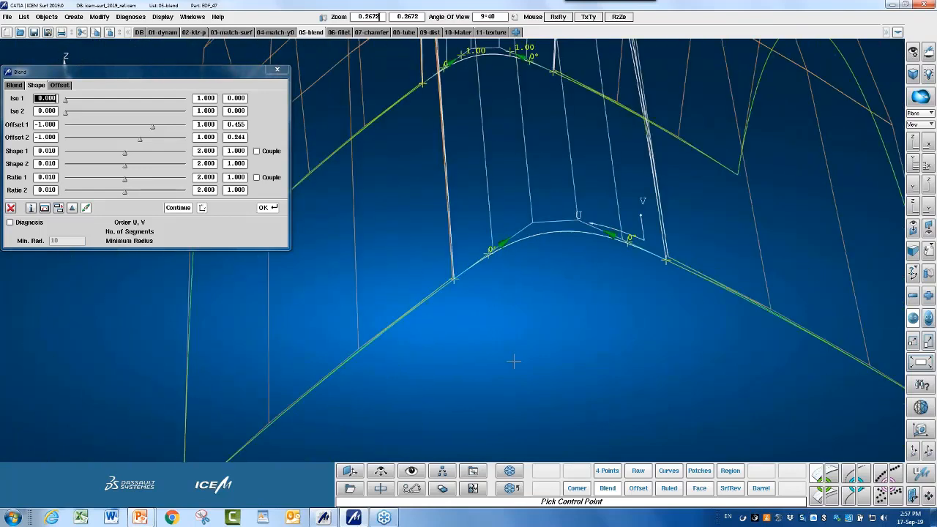
Drag Offset 2 further, then discard the blend and return to the PowerPoint slide show.
left_click_drag(514, 361, 457, 391)
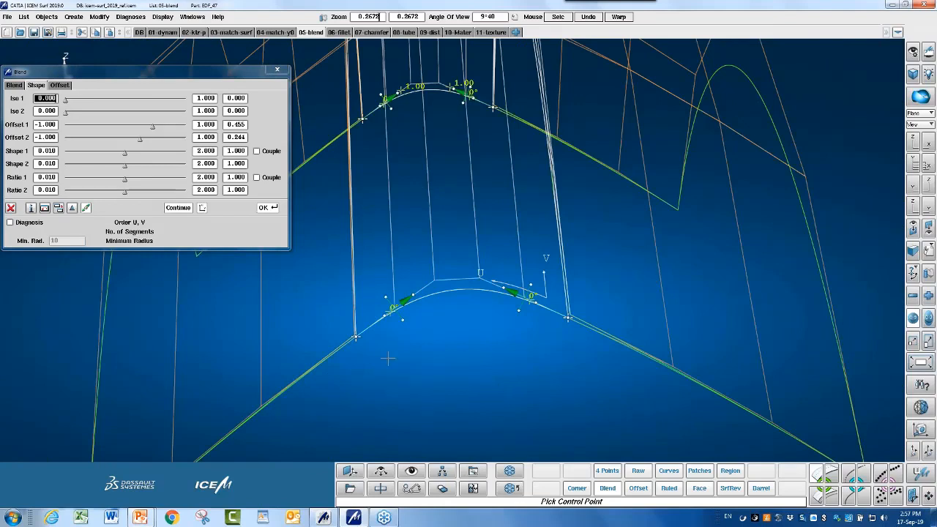
left_click_drag(146, 140, 173, 126)
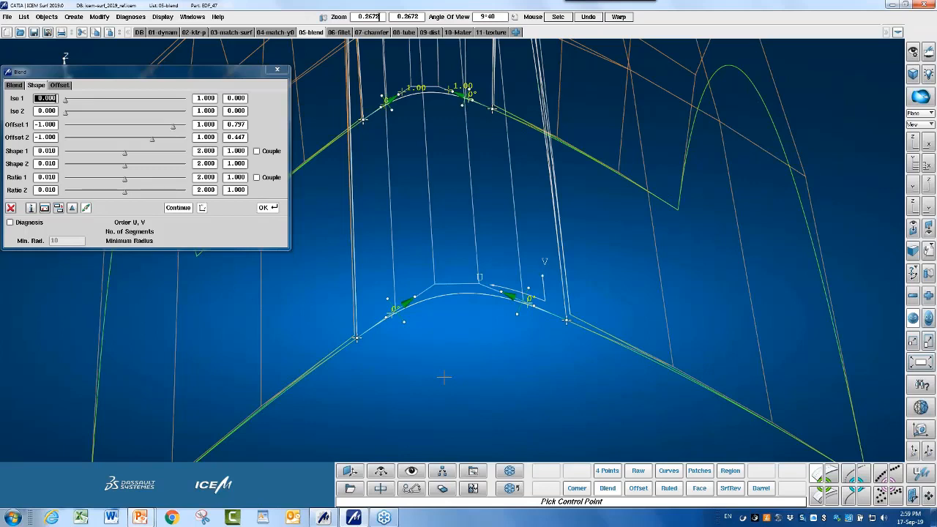
left_click(13, 210)
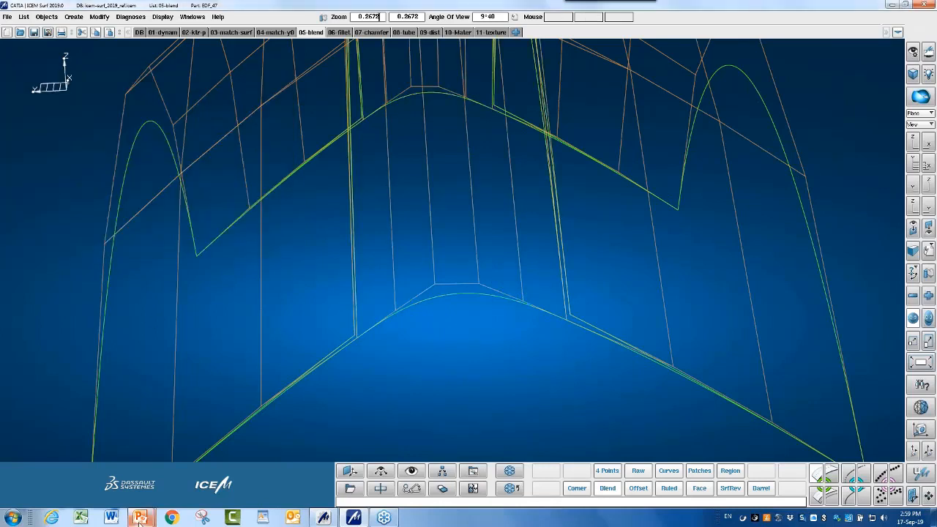
mouse_move(139, 518)
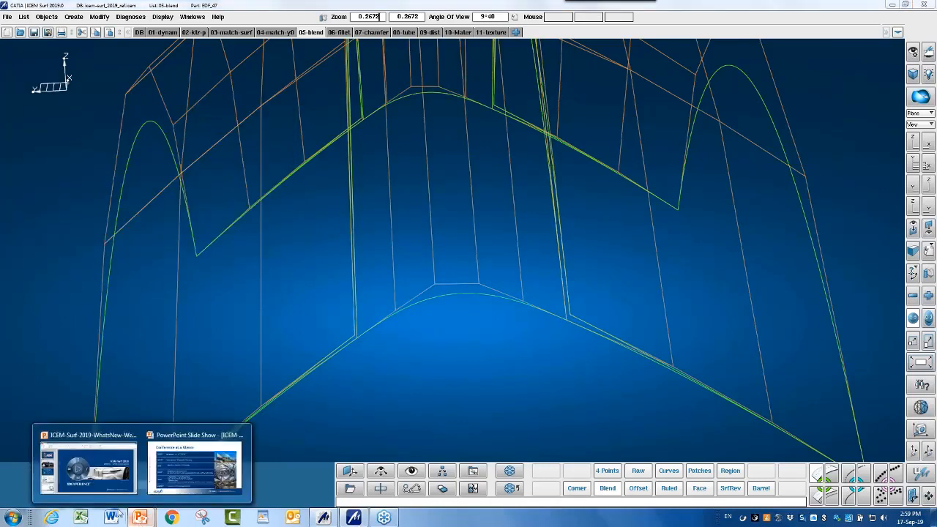
left_click(198, 475)
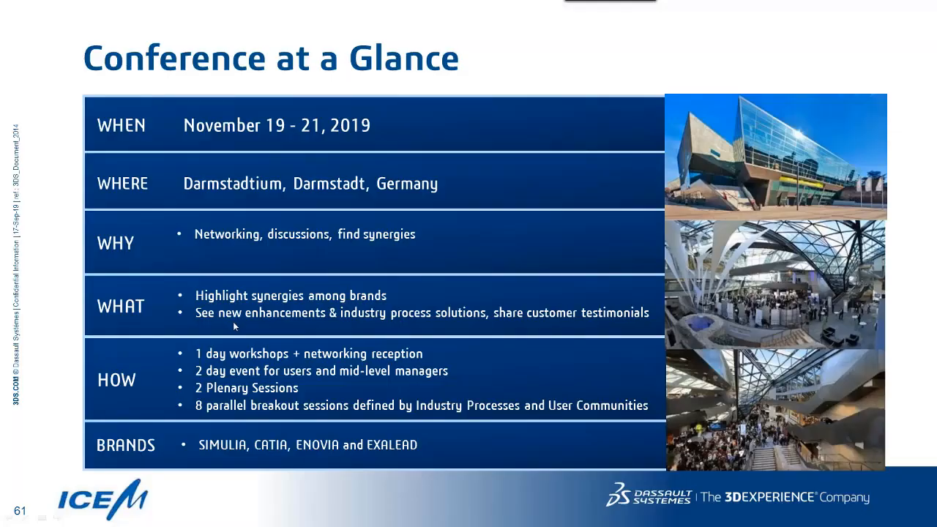